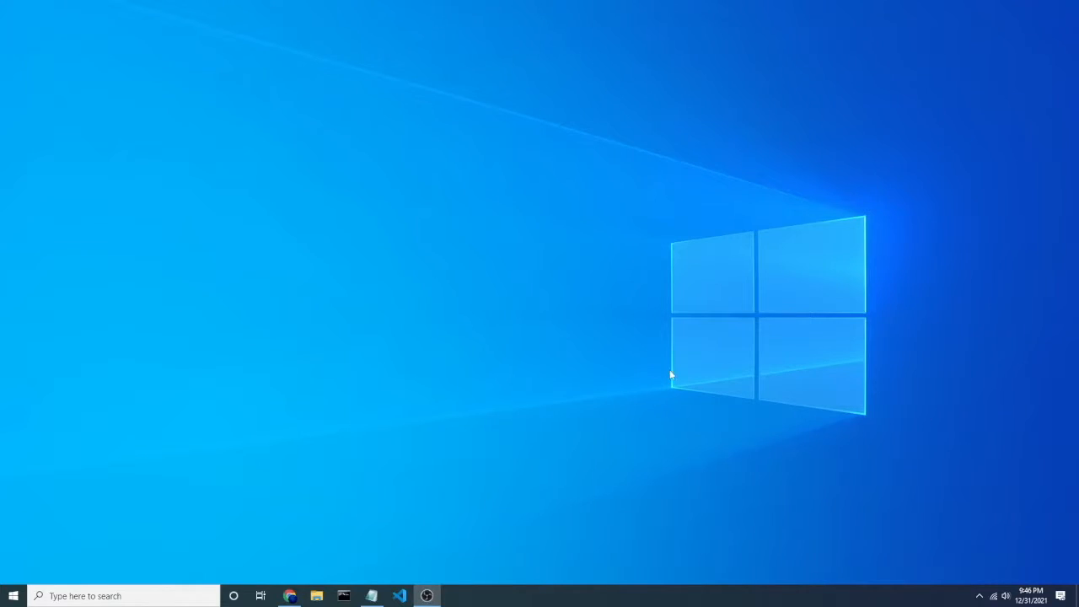
Step: Open the Ubuntu downloads site and start downloading Ubuntu 20.04.3 LTS Desktop
left_click(291, 596)
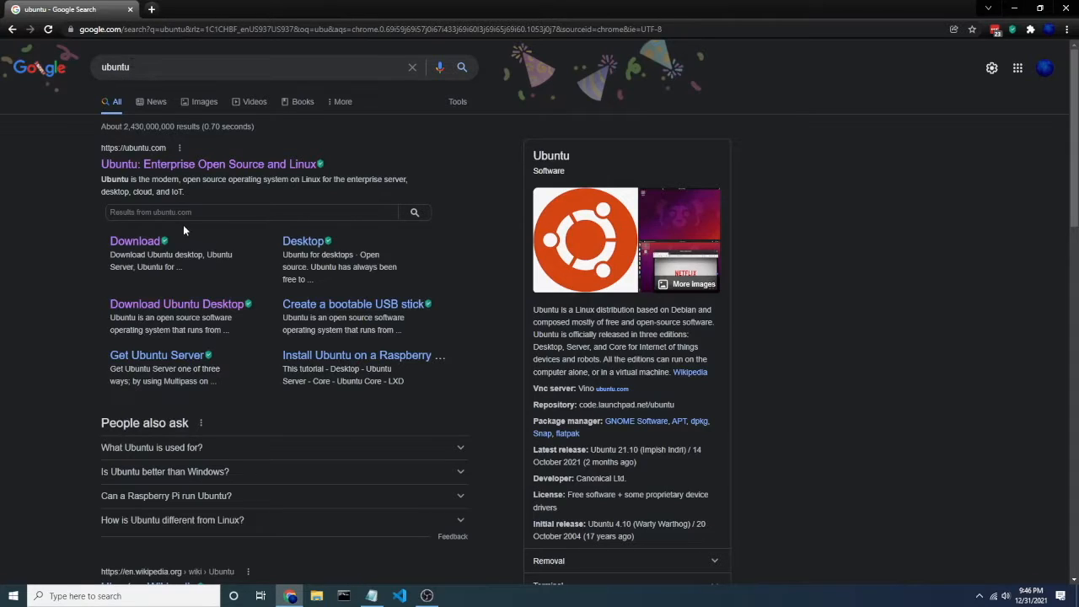
left_click(140, 245)
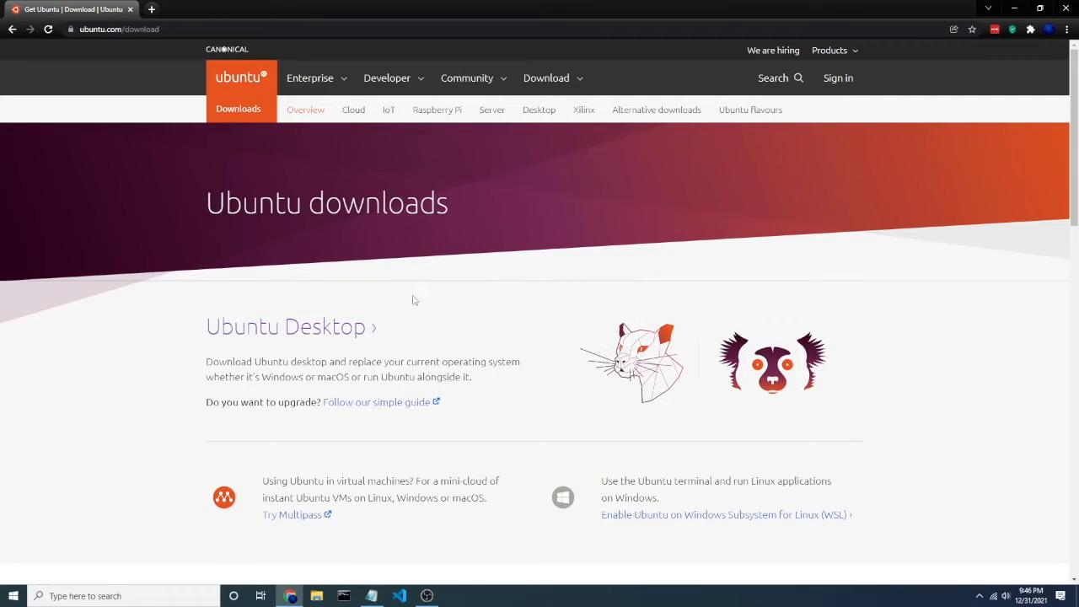
left_click(327, 336)
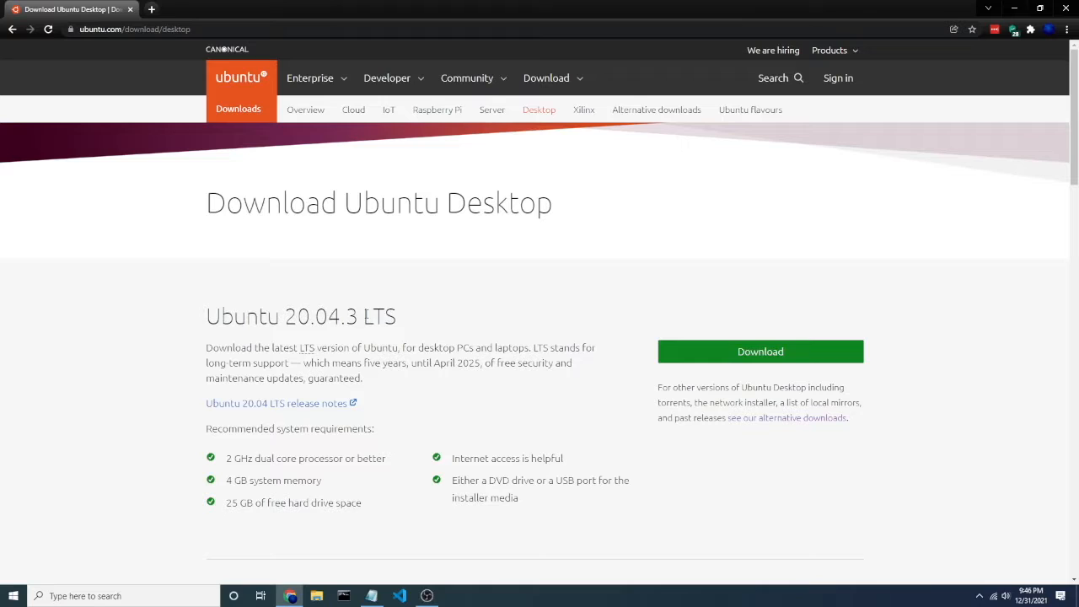
left_click_drag(365, 317, 408, 315)
left_click(410, 316)
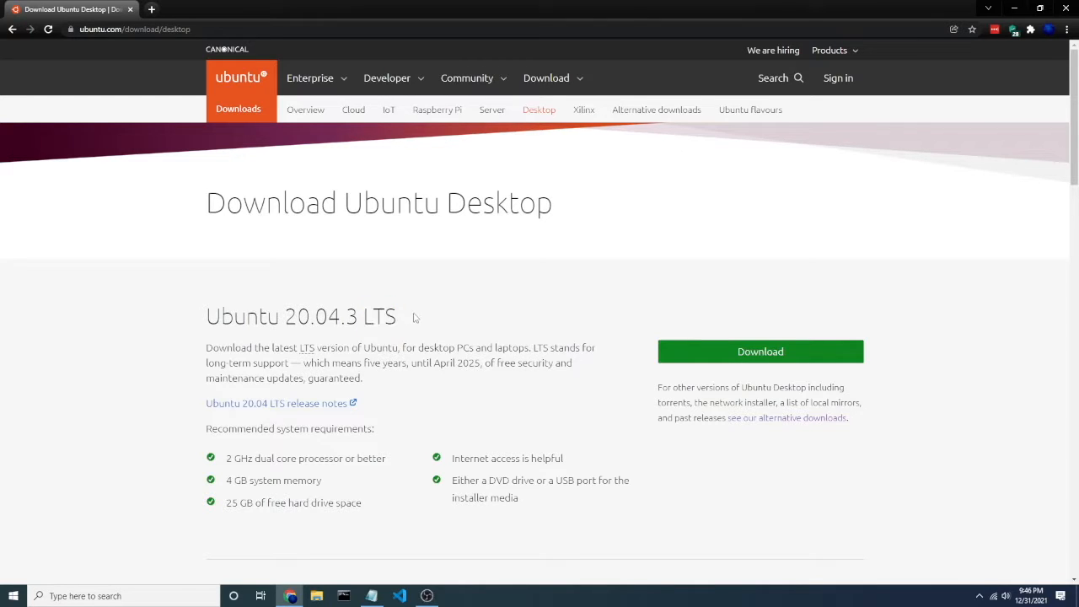
left_click(740, 354)
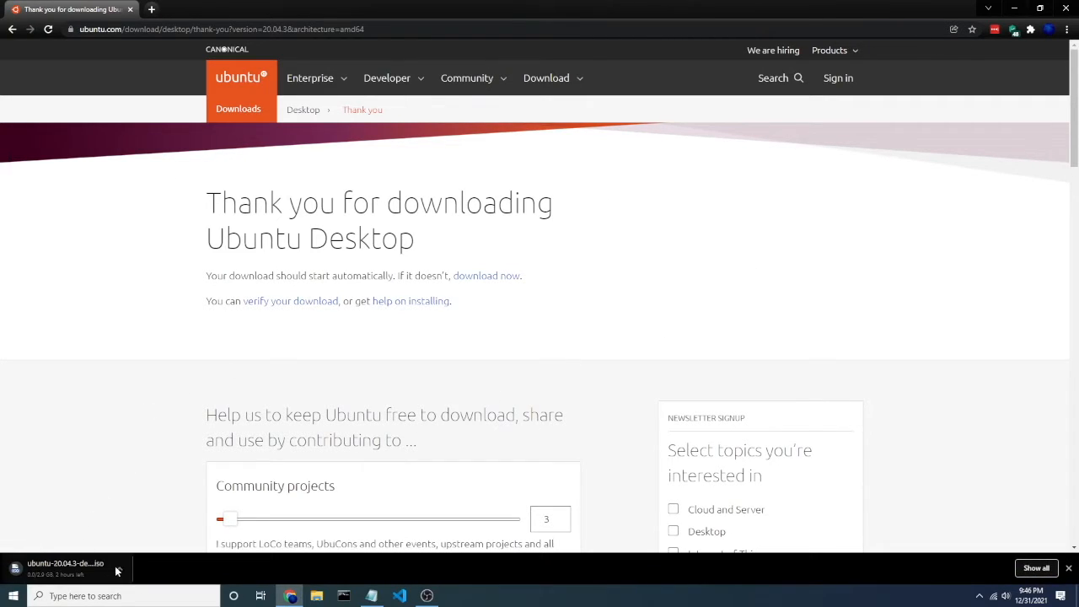
Step: Cancel the Ubuntu ISO download and minimize the browser
left_click(120, 571)
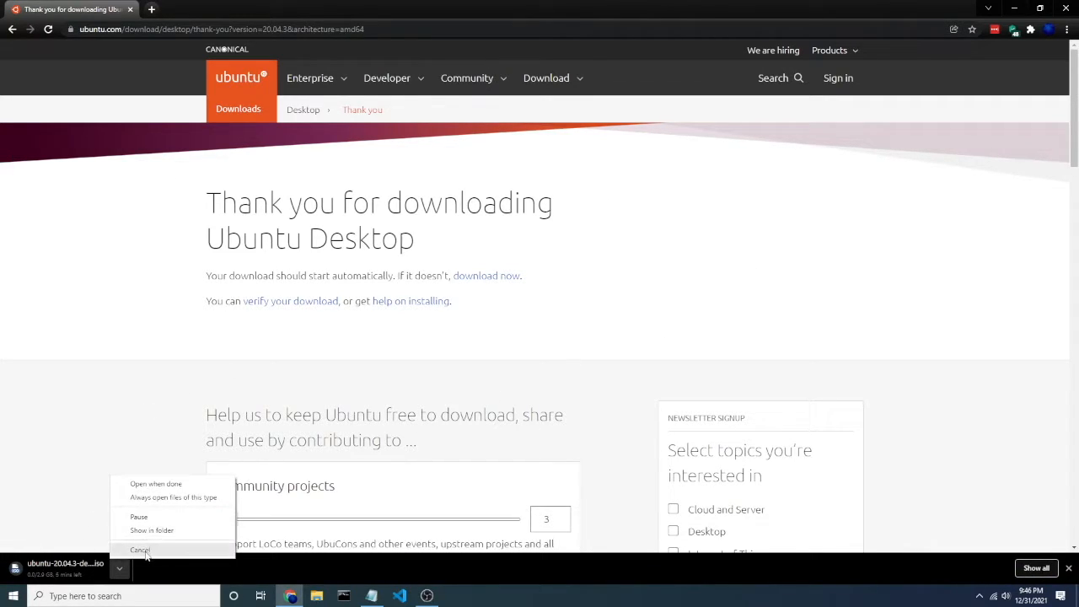
left_click(141, 550)
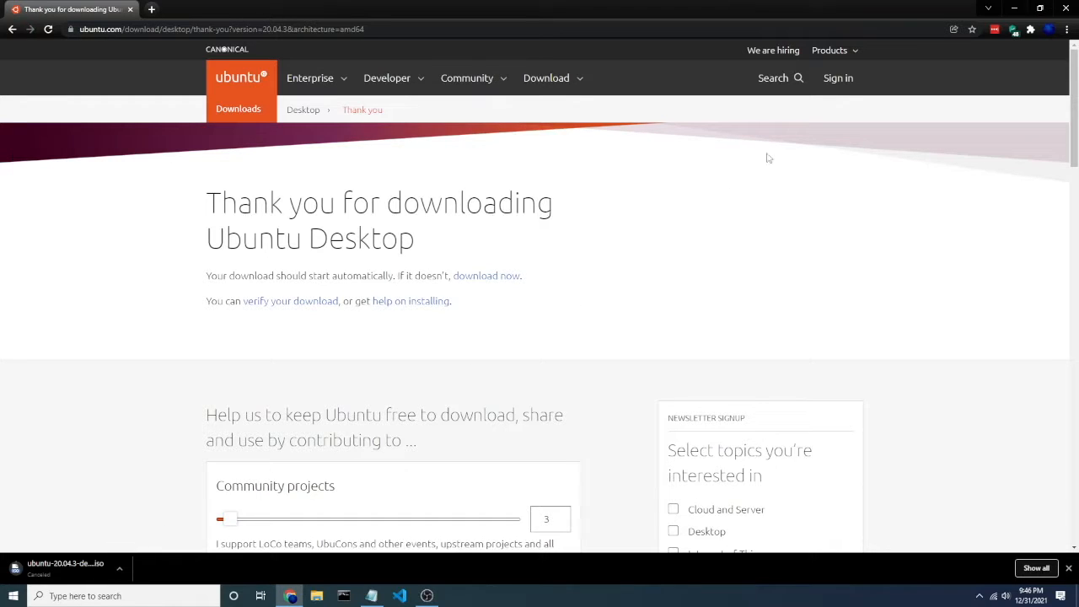
left_click(1014, 8)
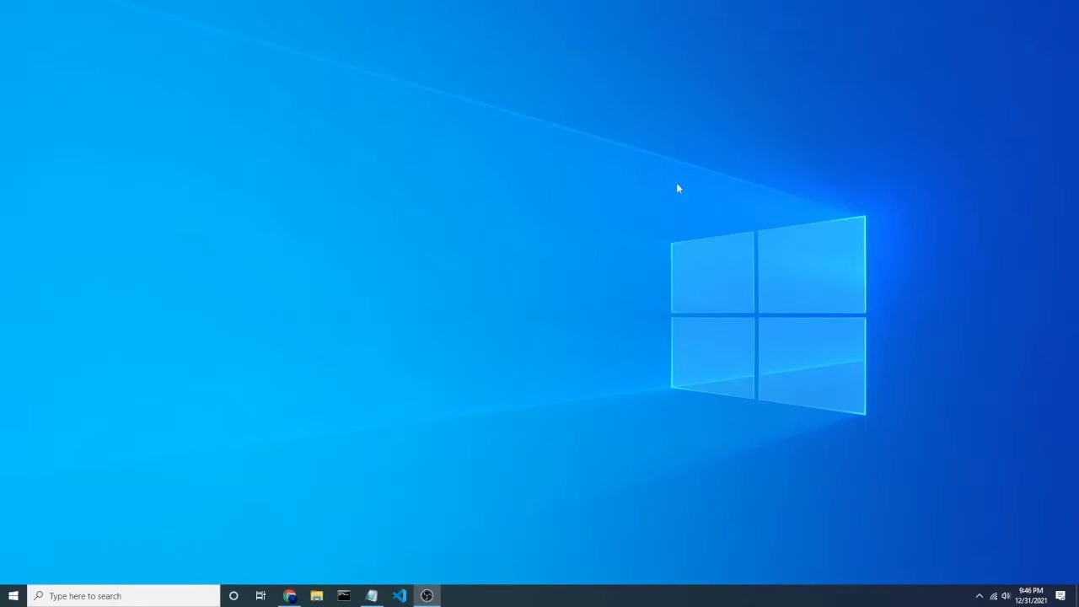
Step: Search for and launch Oracle VM VirtualBox
left_click(197, 597)
type("virtu")
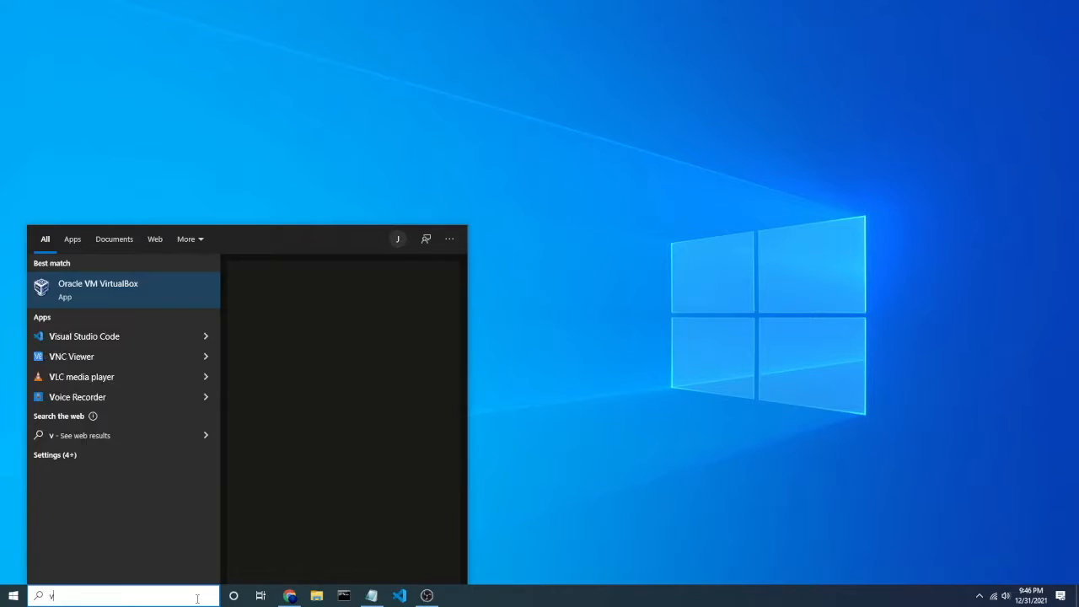
key("Return")
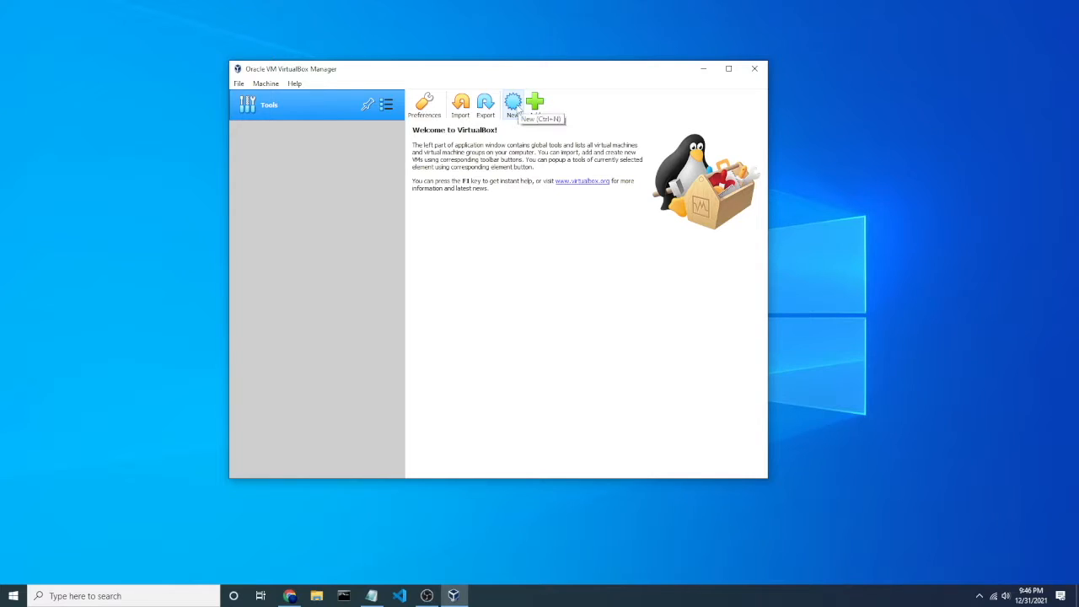
Step: Create a new virtual machine named Ubuntu with type Linux and version Ubuntu (64-bit)
left_click(514, 105)
type("Ubuntu")
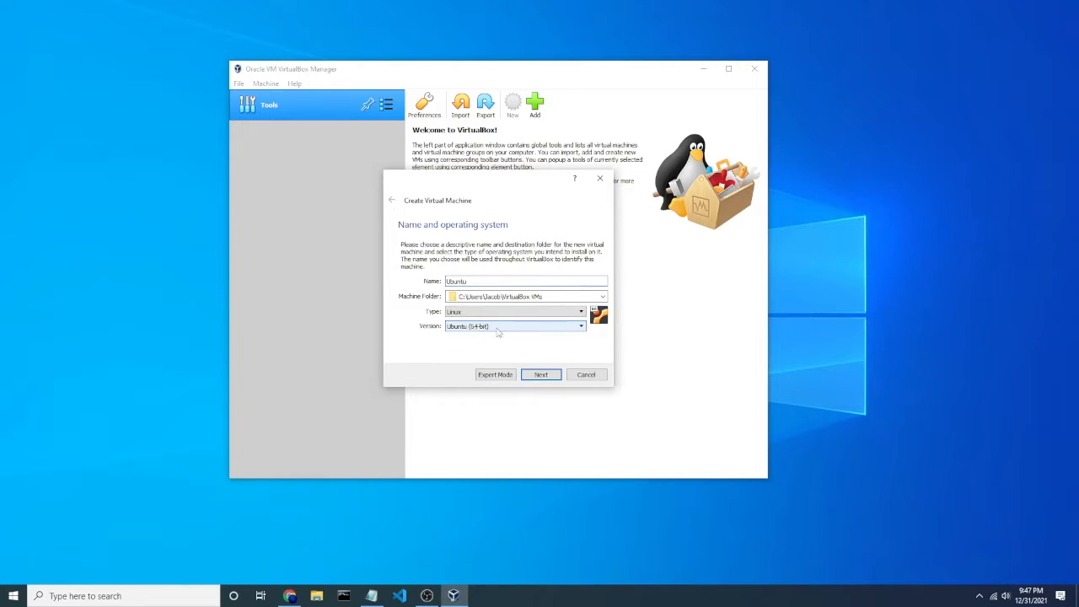
left_click(540, 374)
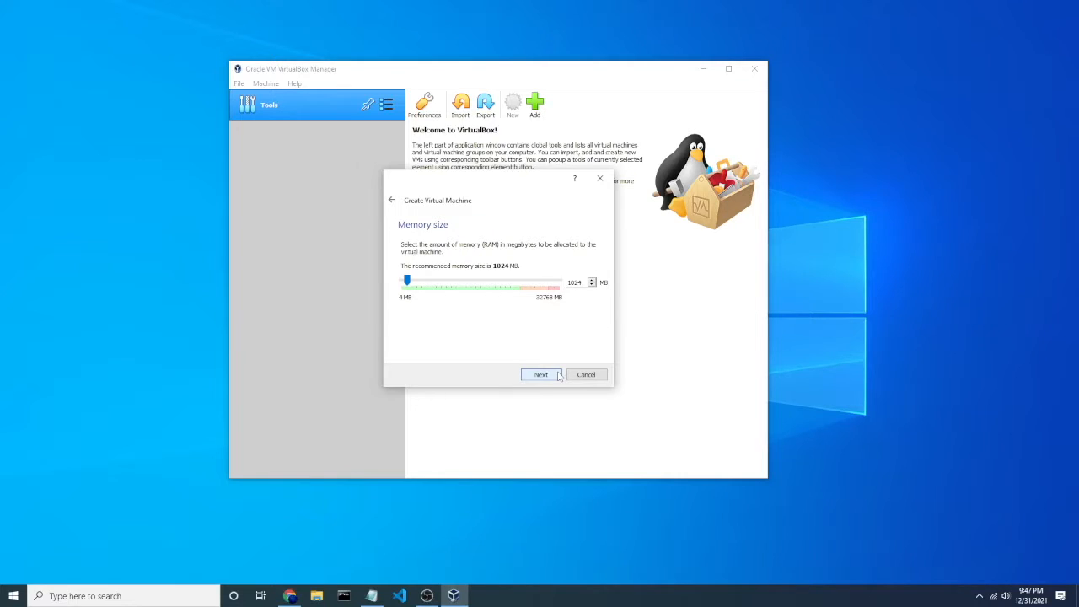
Step: Set the virtual machine's memory size to 4096 MB
left_click_drag(582, 282, 567, 281)
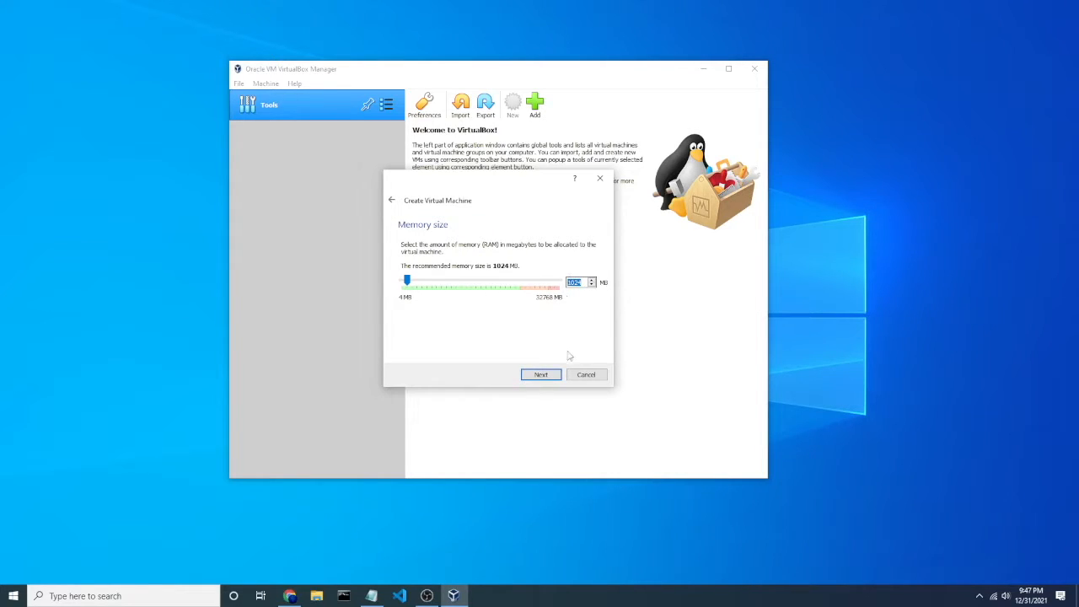
type("4096")
left_click(542, 374)
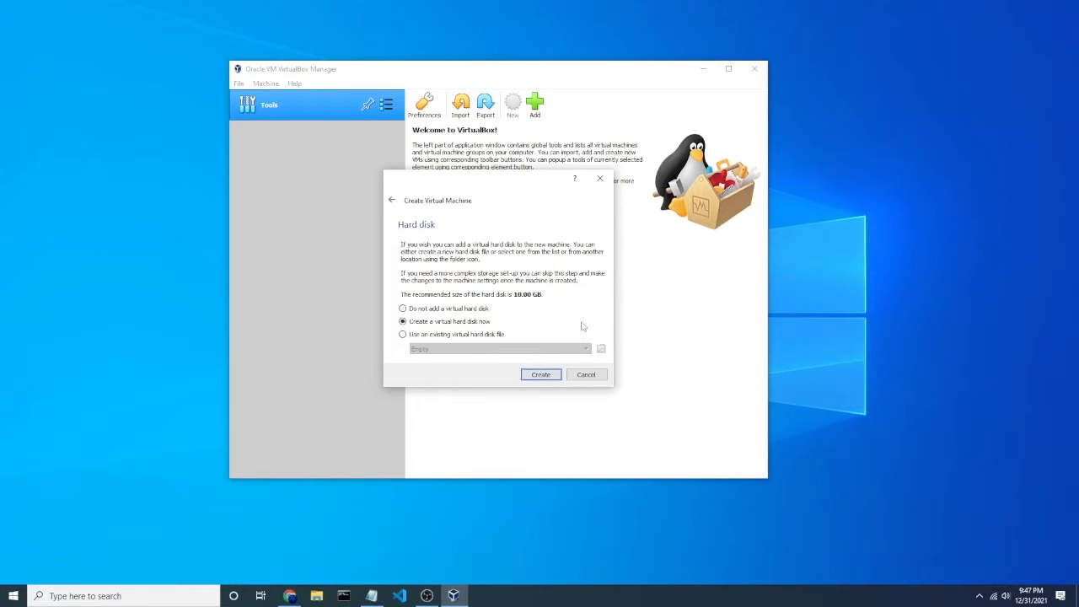
Step: Choose to create a new virtual hard disk as a dynamically allocated VDI
left_click(546, 376)
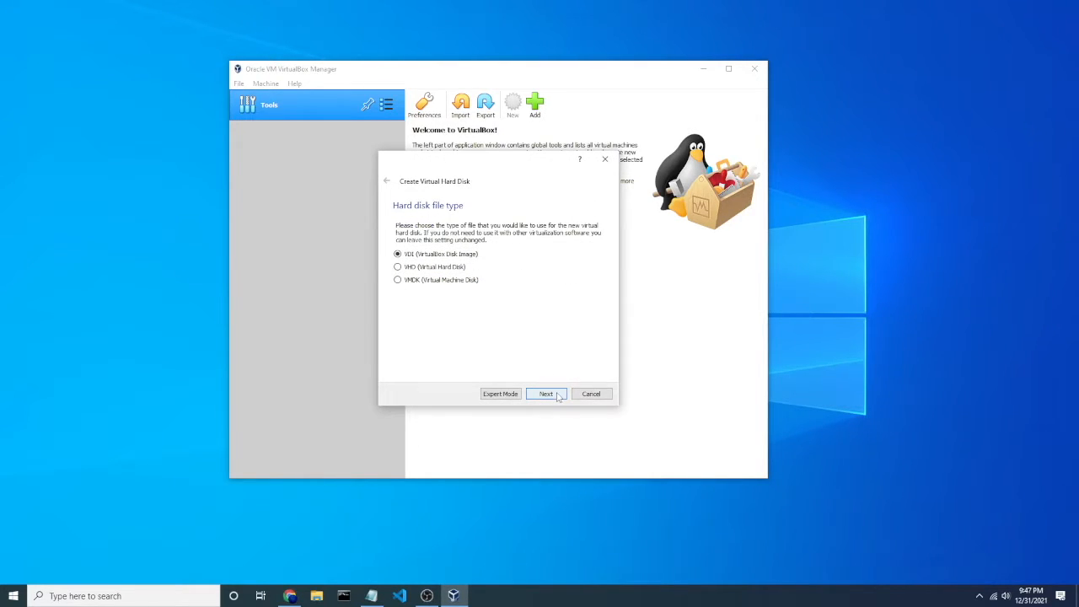
left_click(547, 394)
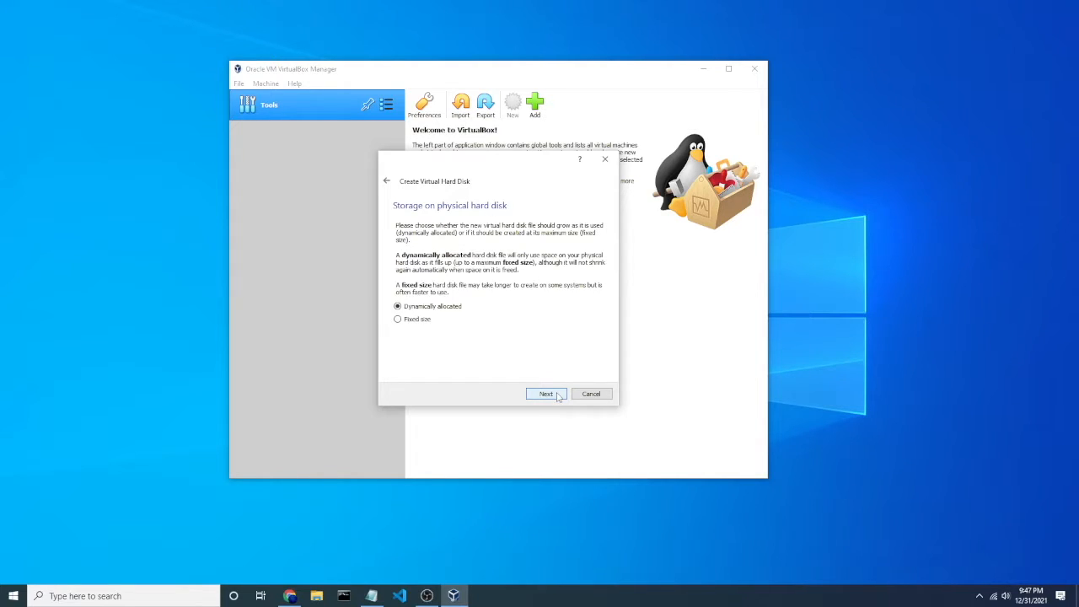
left_click(546, 394)
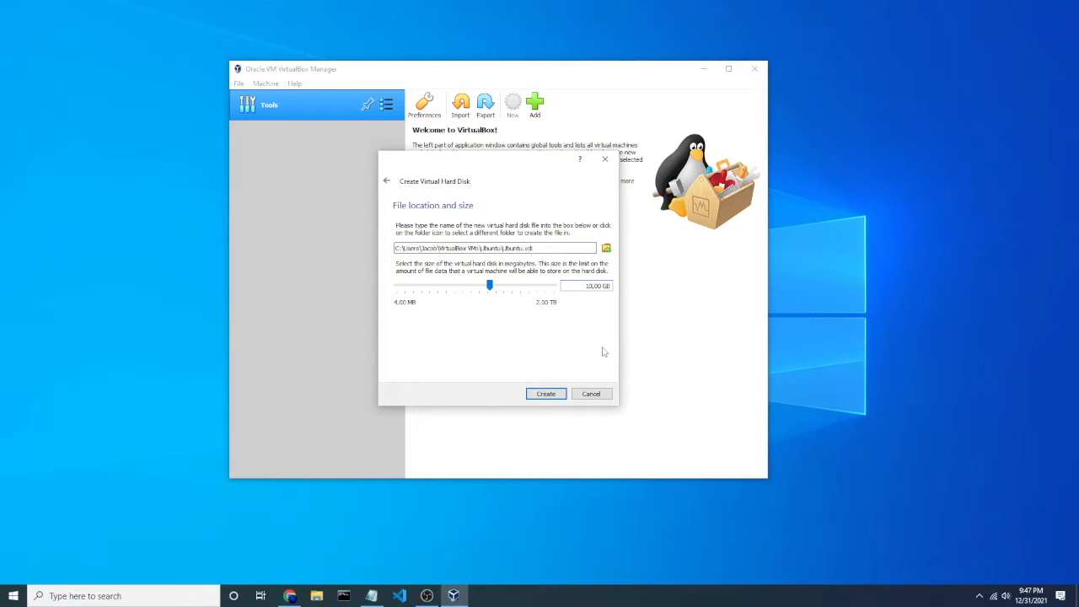
Step: Set the virtual hard disk size to 32 GB and create the machine
key("BackSpace")
key("BackSpace")
type("32")
left_click(547, 402)
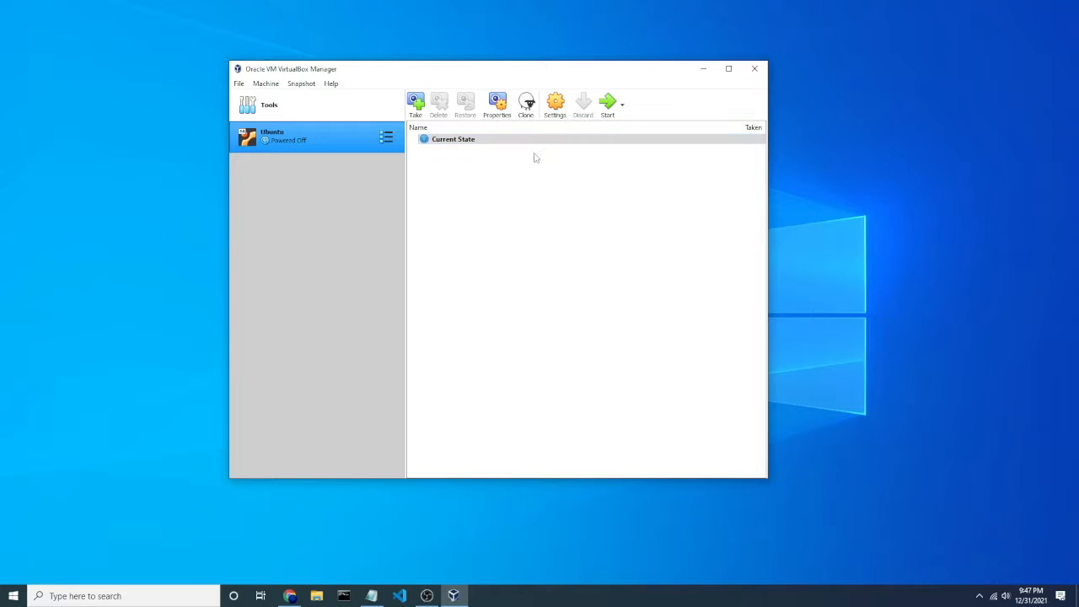
Step: Open the Ubuntu VM's System settings and increase its processor count on the Processor tab
right_click(353, 139)
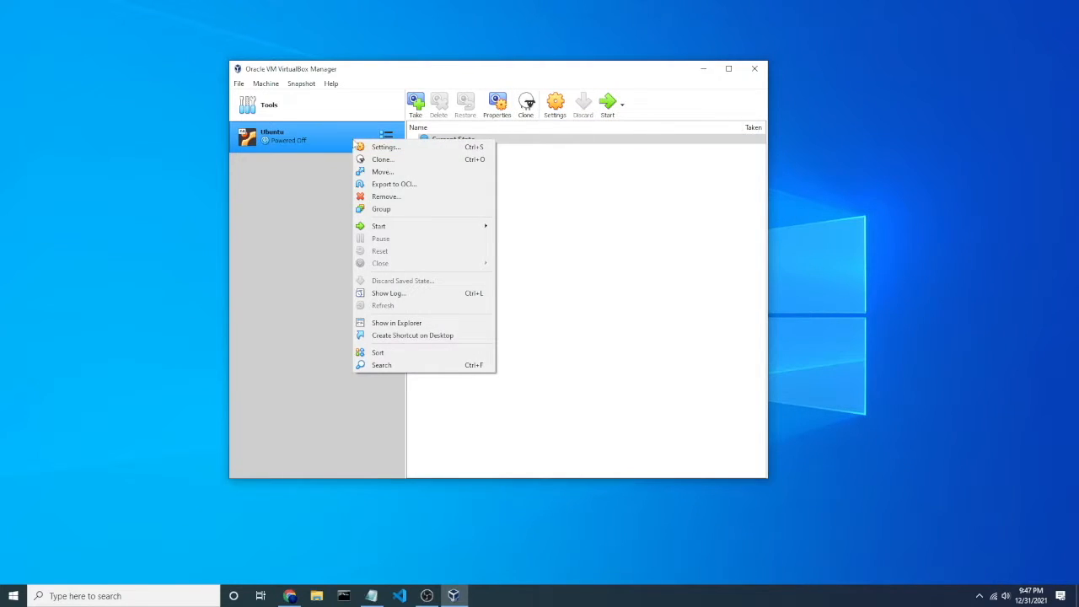
left_click(391, 149)
left_click(375, 172)
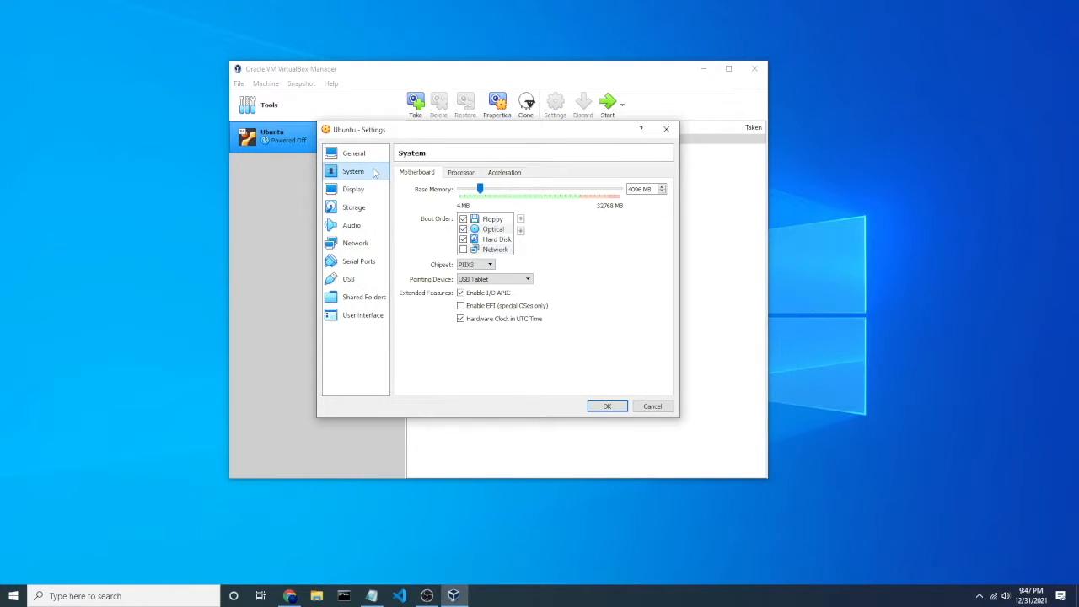
left_click(458, 174)
left_click_drag(459, 189, 470, 189)
left_click(607, 406)
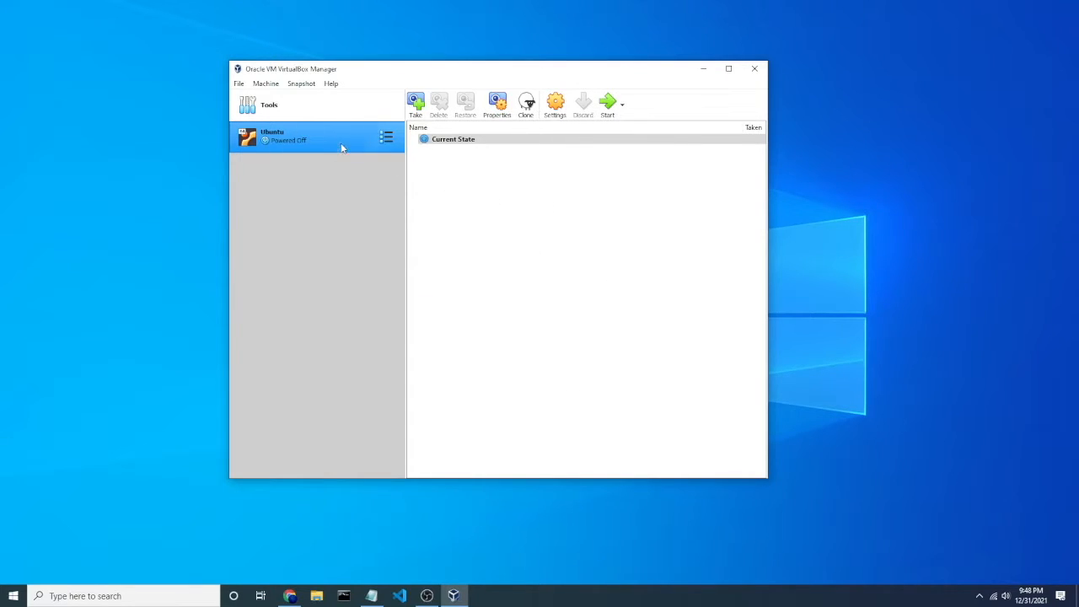
Step: Start the VM and add the ubuntu-20.04.3-desktop-amd64 ISO file as an optical disk
left_click(609, 106)
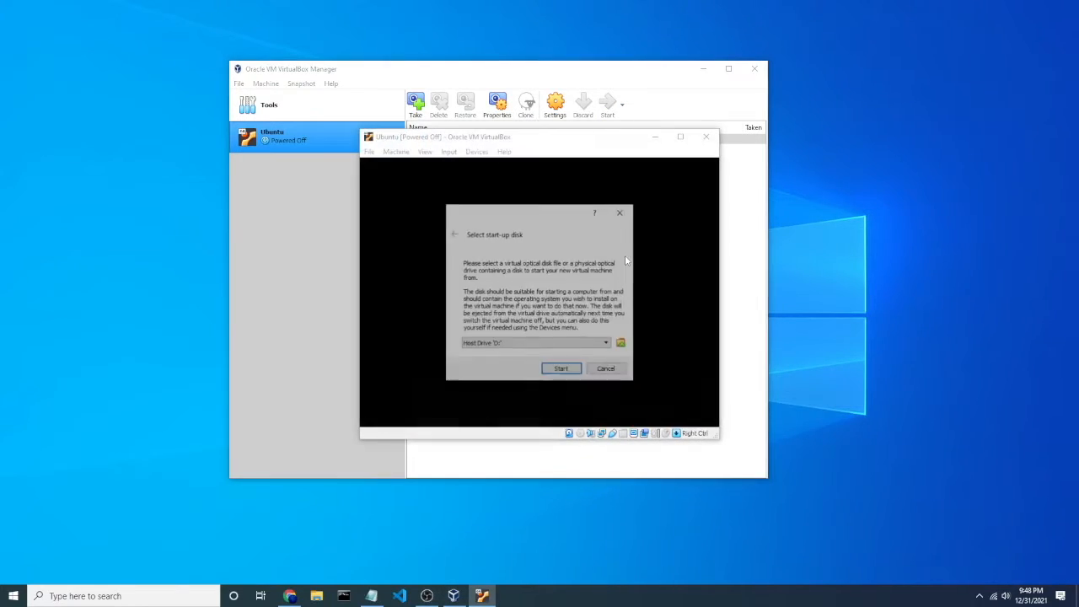
left_click(623, 344)
left_click(377, 231)
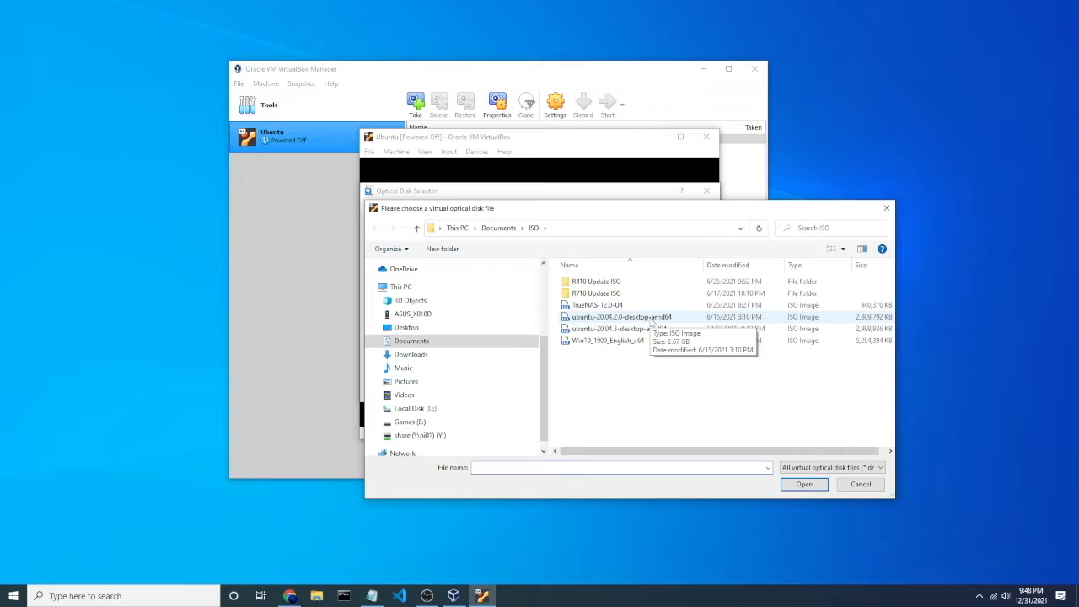
left_click(654, 324)
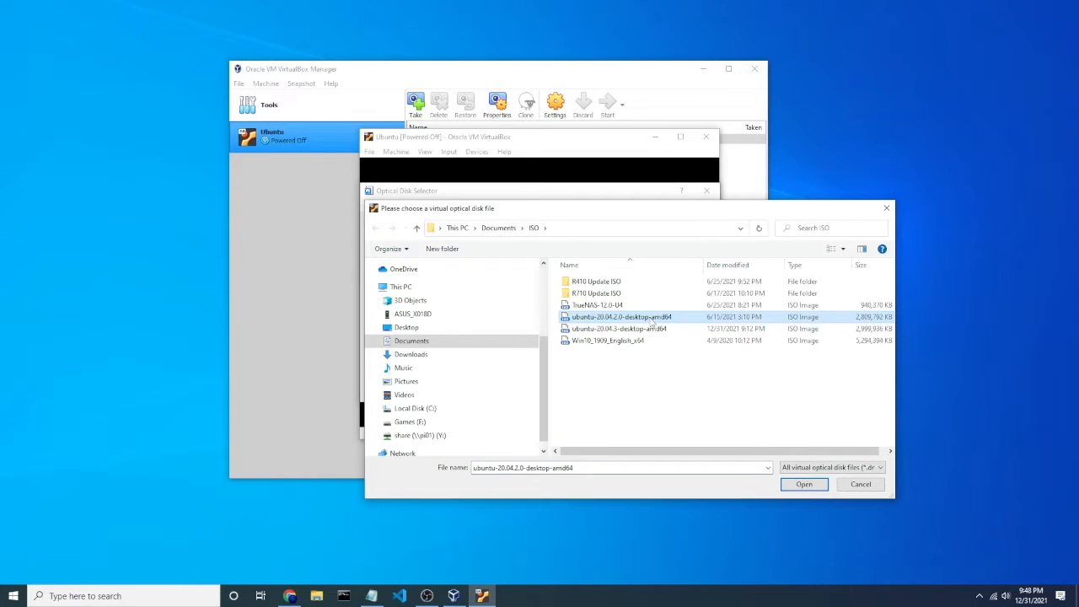
left_click(649, 333)
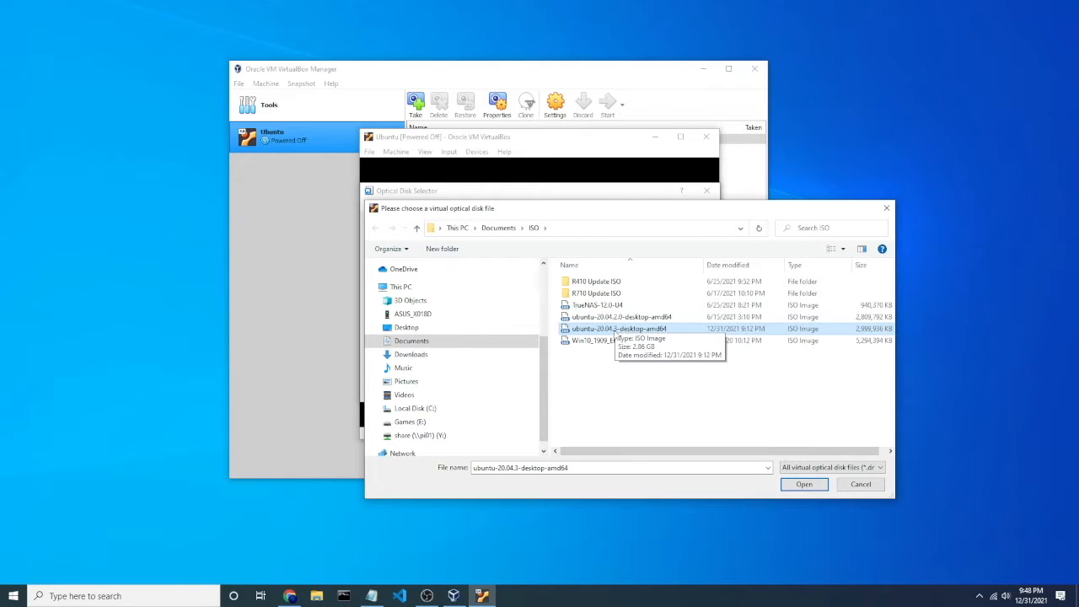
left_click(806, 484)
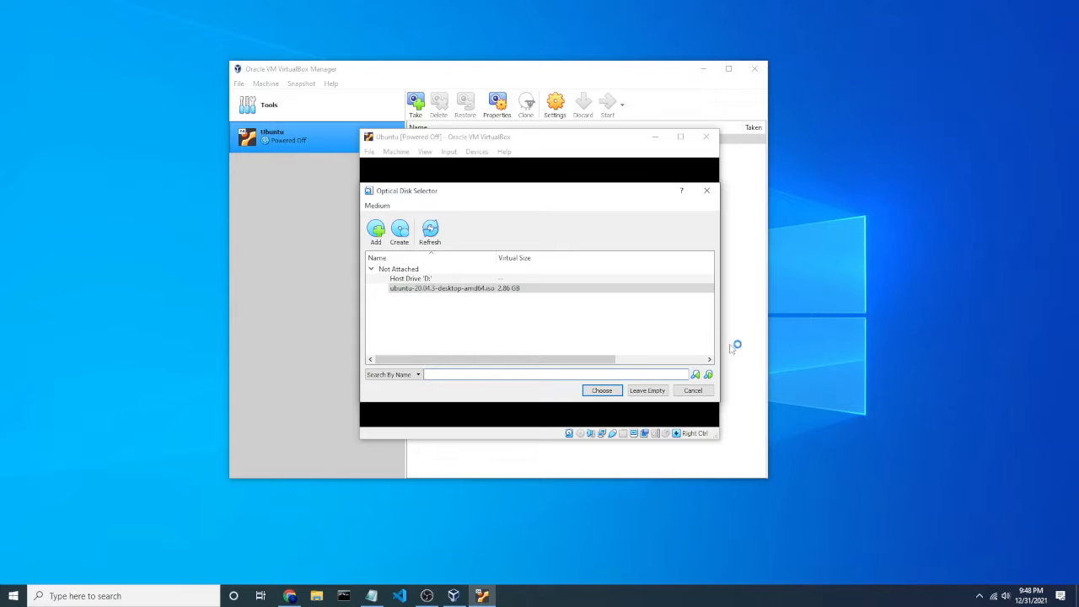
Step: Choose the ubuntu-20.04.3-desktop-amd64.iso as the start-up disk and boot the VM
left_click(441, 290)
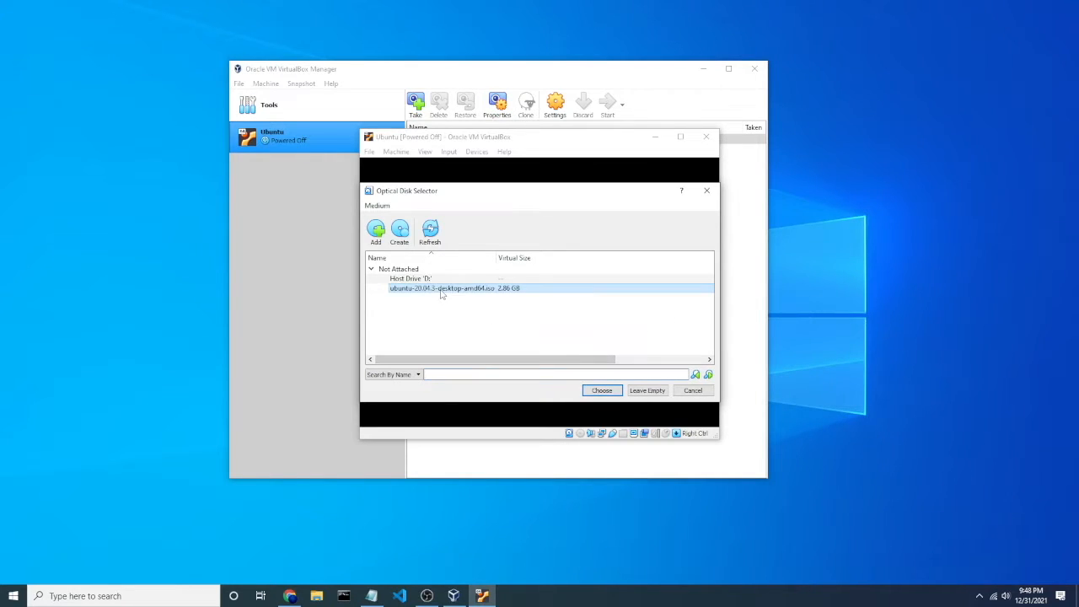
left_click(602, 391)
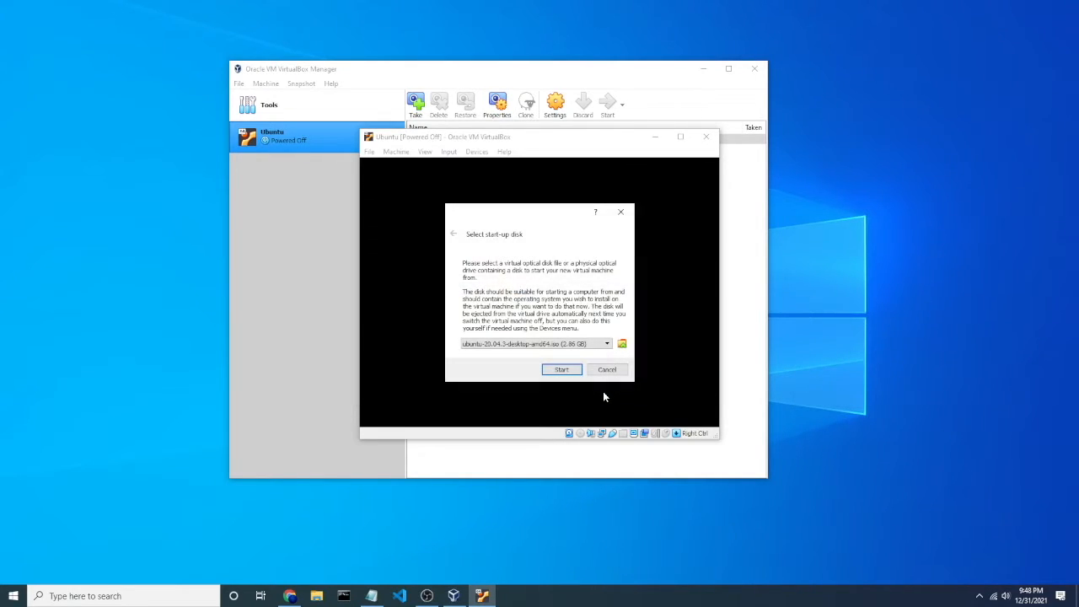
left_click(562, 369)
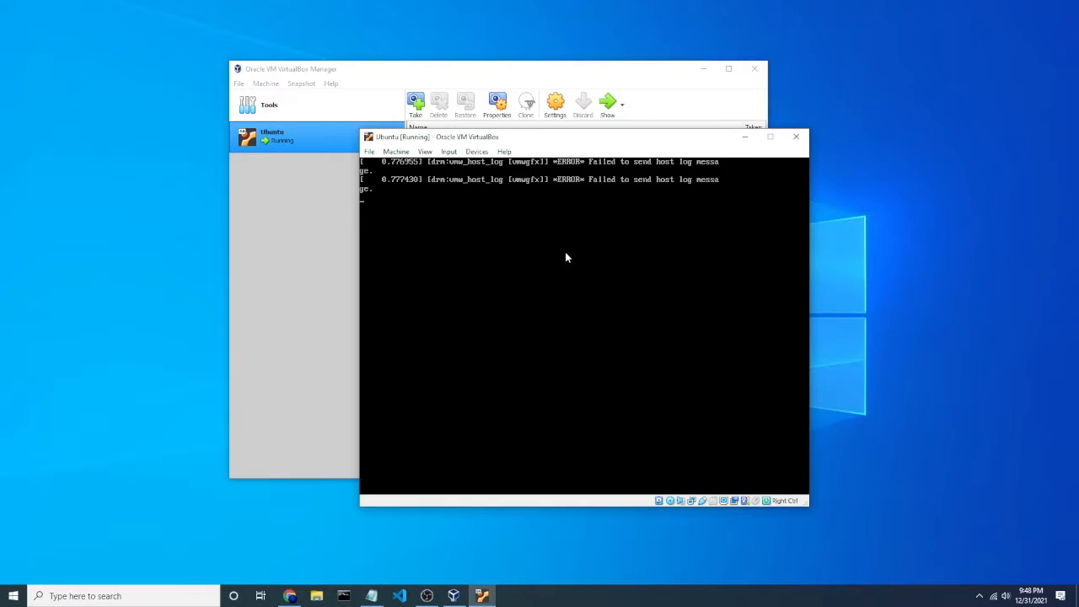
Step: Move the VM window and choose Install Ubuntu in the installer's welcome screen
left_click_drag(575, 139, 504, 103)
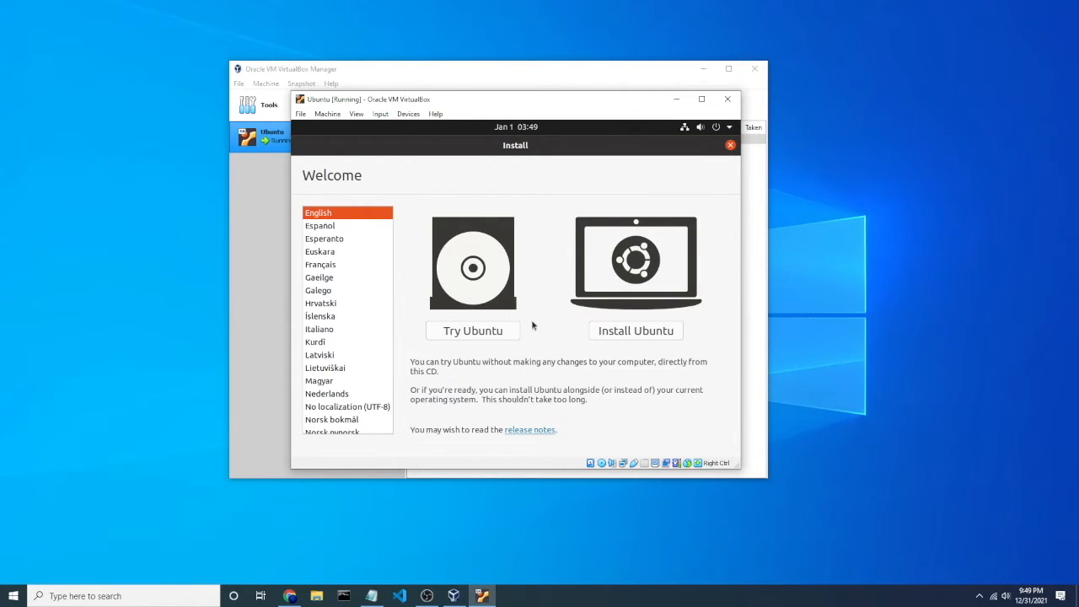
left_click(627, 335)
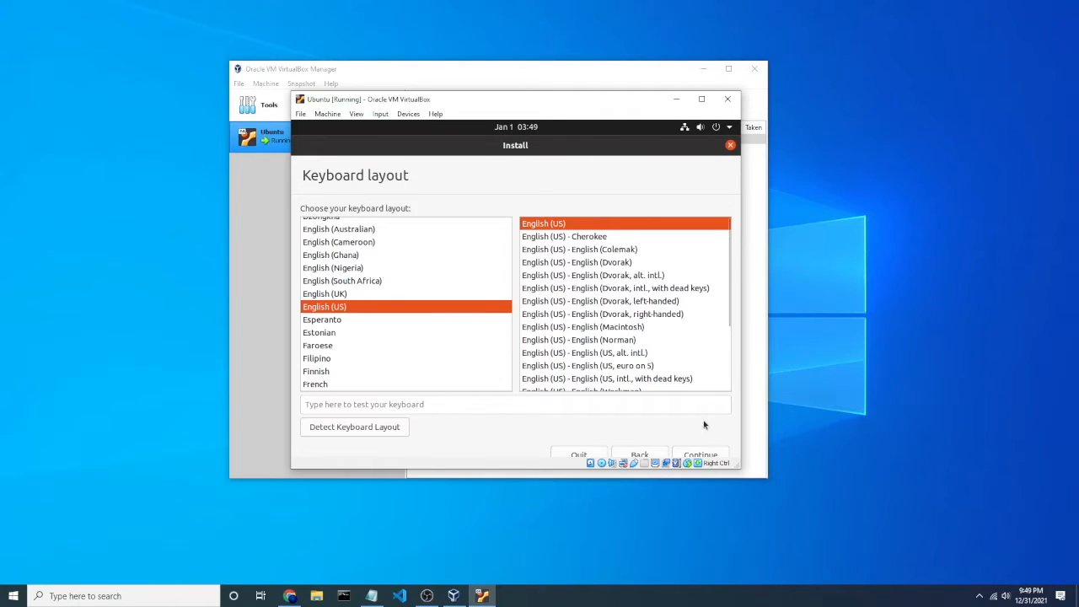
Step: Switch the VM window to Scaled Mode, reposition it and enlarge it
mouse_move(739, 469)
left_mouse_down()
mouse_move(809, 516)
mouse_move(766, 473)
mouse_move(743, 485)
left_mouse_up()
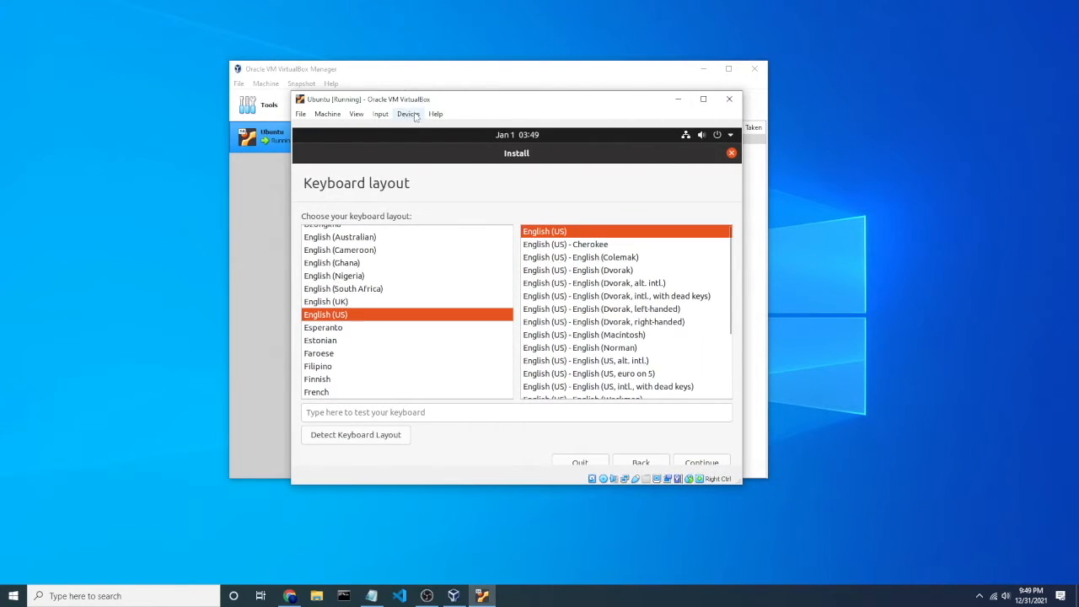
left_click(356, 115)
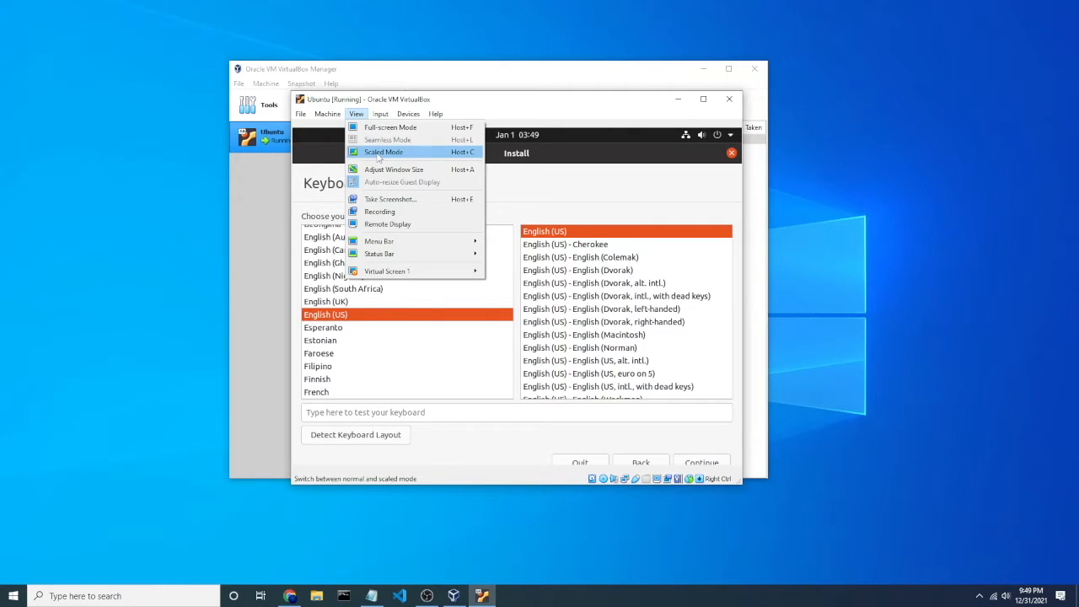
left_click(378, 154)
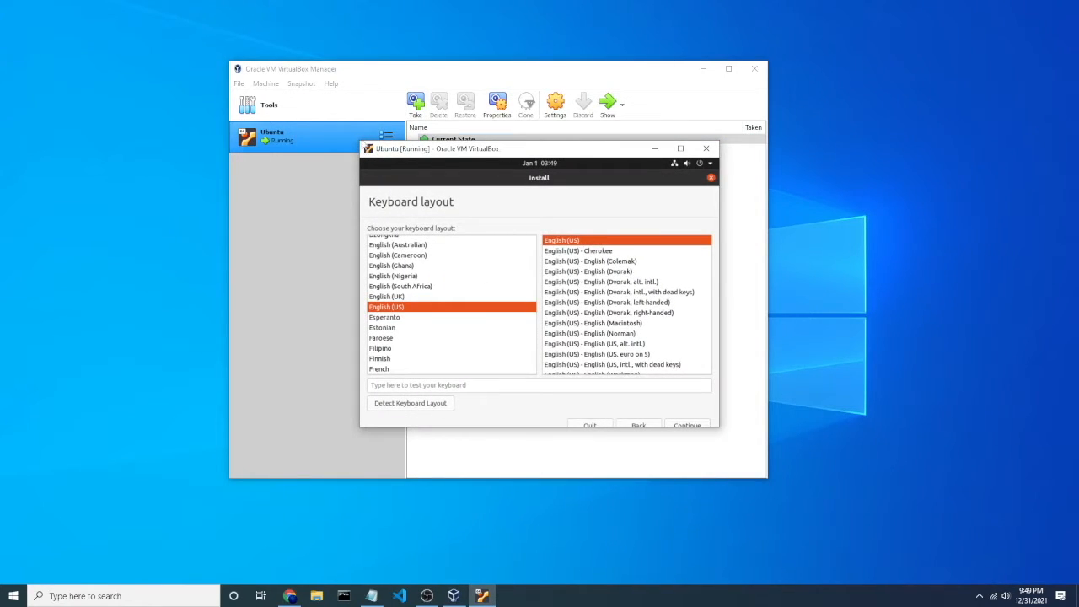
left_click_drag(361, 142, 177, 49)
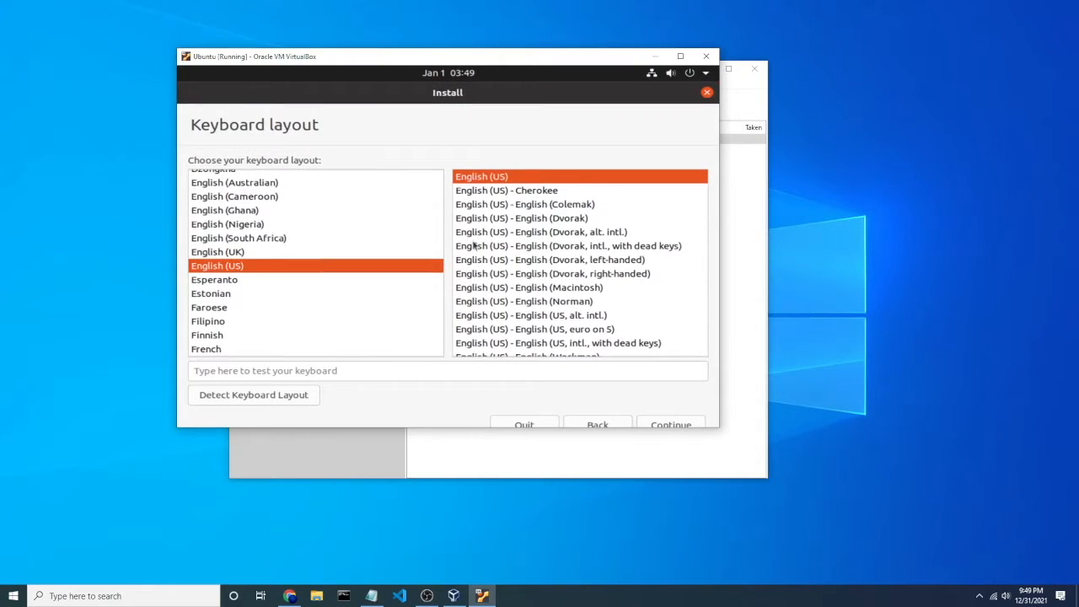
left_click_drag(721, 431, 747, 474)
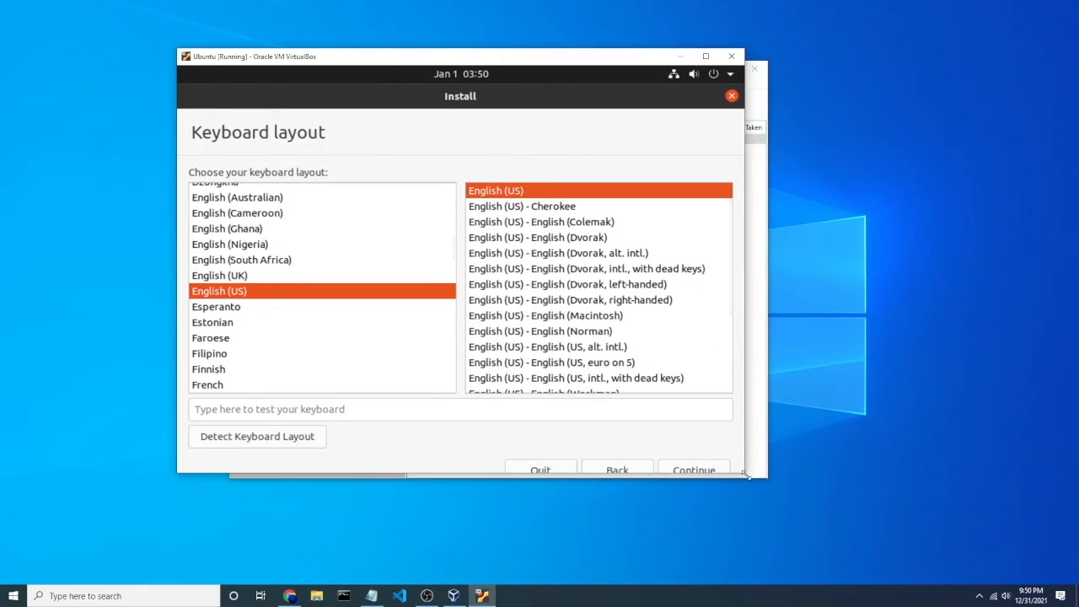
Step: Accept the English (US) keyboard layout, Normal installation and Erase disk and install Ubuntu, and start the installation
left_click(694, 469)
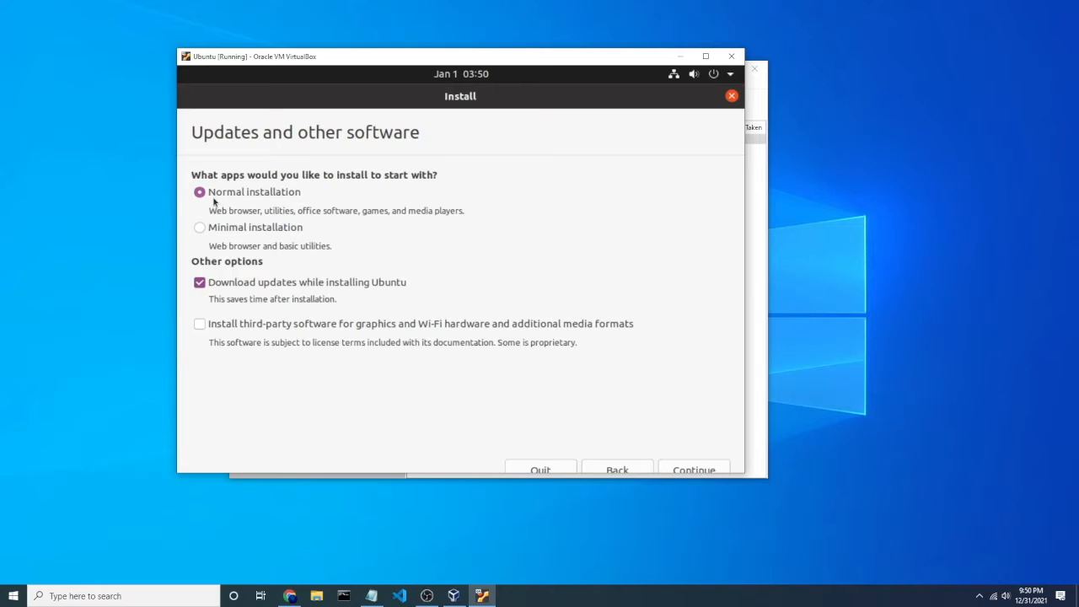
left_click(705, 469)
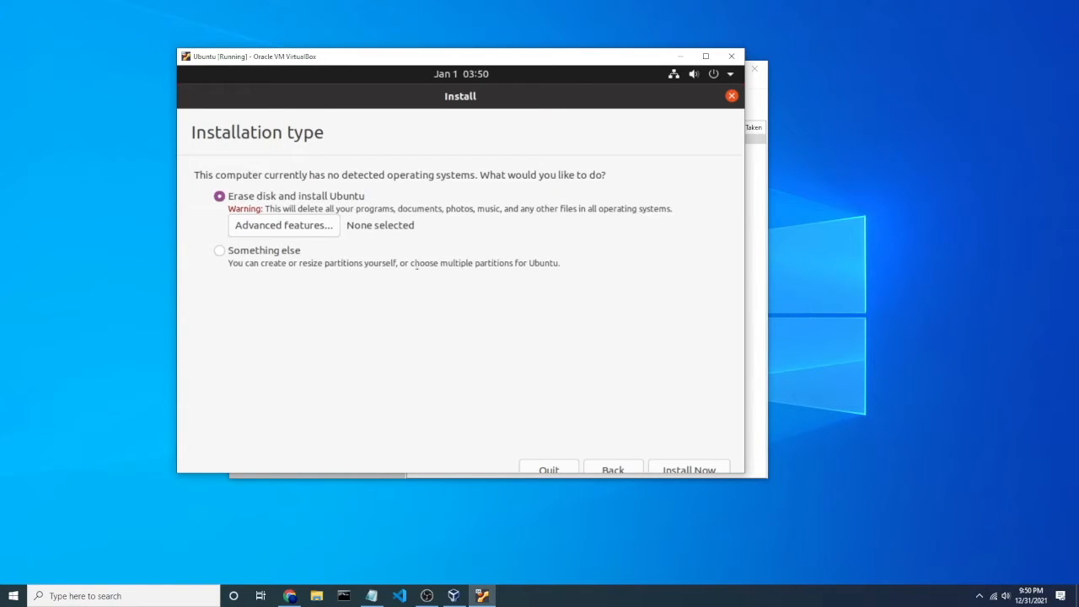
left_click(693, 469)
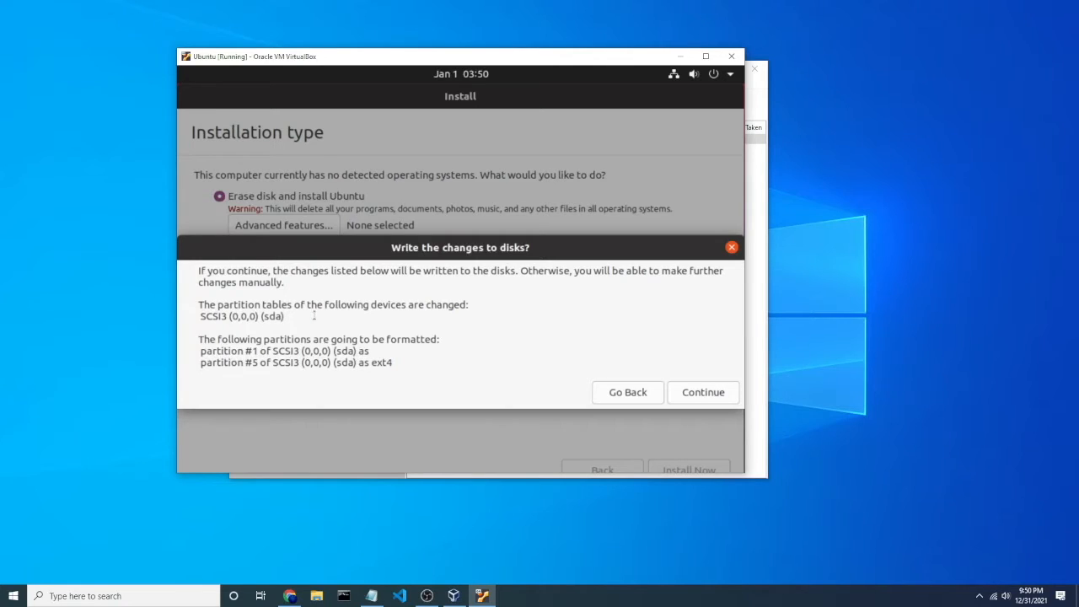
Step: Confirm writing the changes to the disks and keep Chicago as the location
left_click(699, 393)
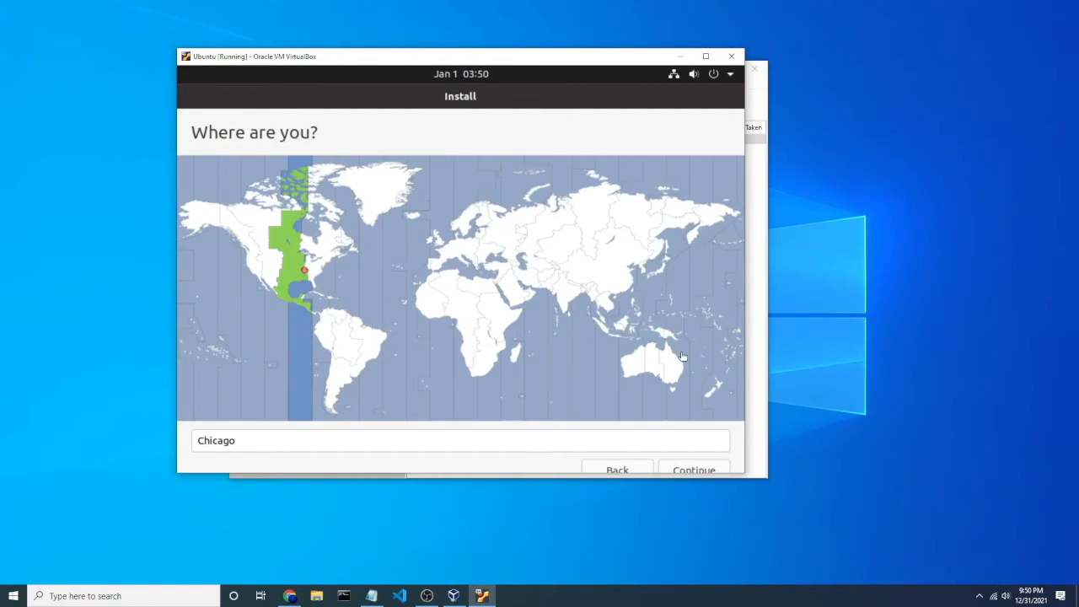
left_click(700, 470)
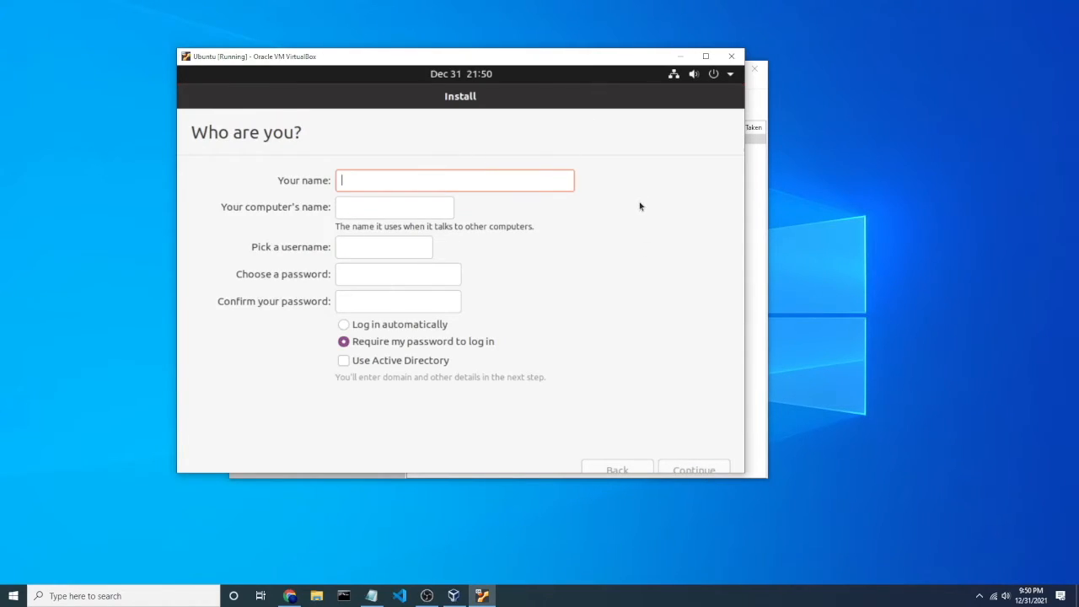
Step: Fill in your name, then choose and confirm the account password and continue the setup
type("Jacob")
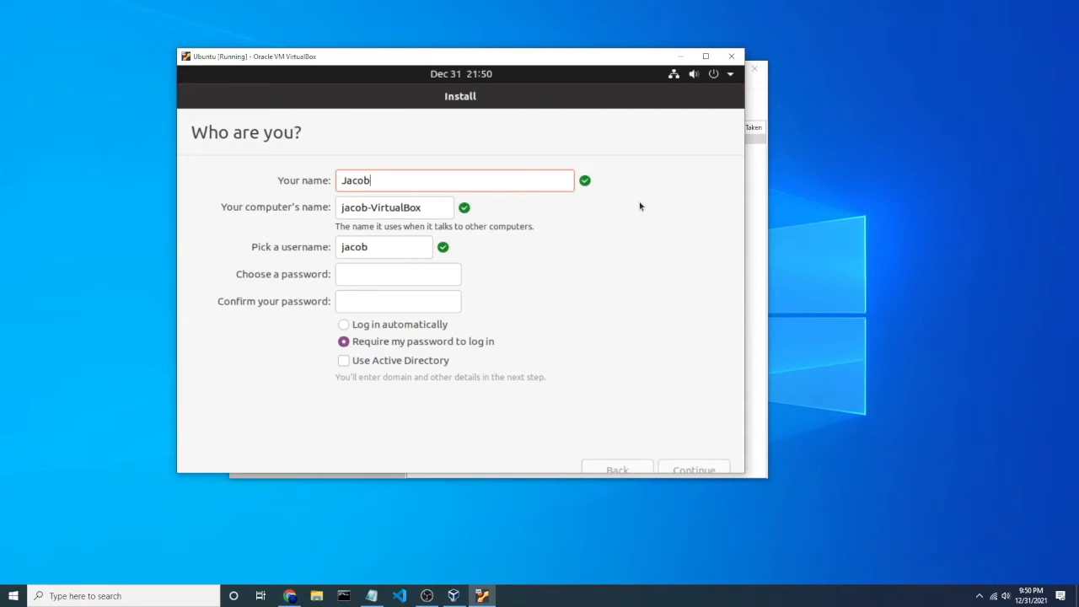
left_click(422, 276)
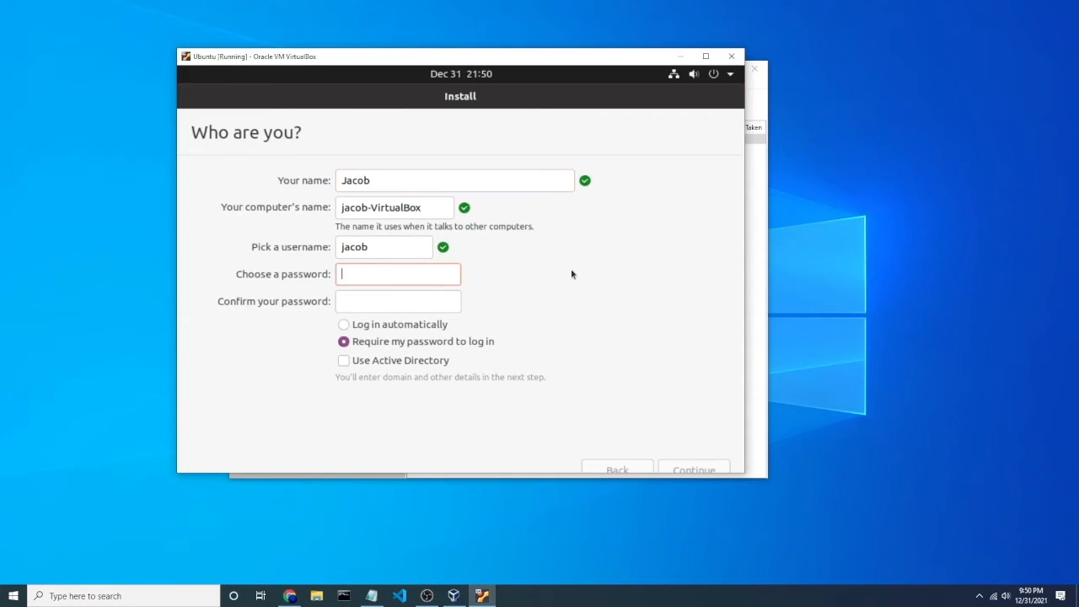
type("12345678")
key("Tab")
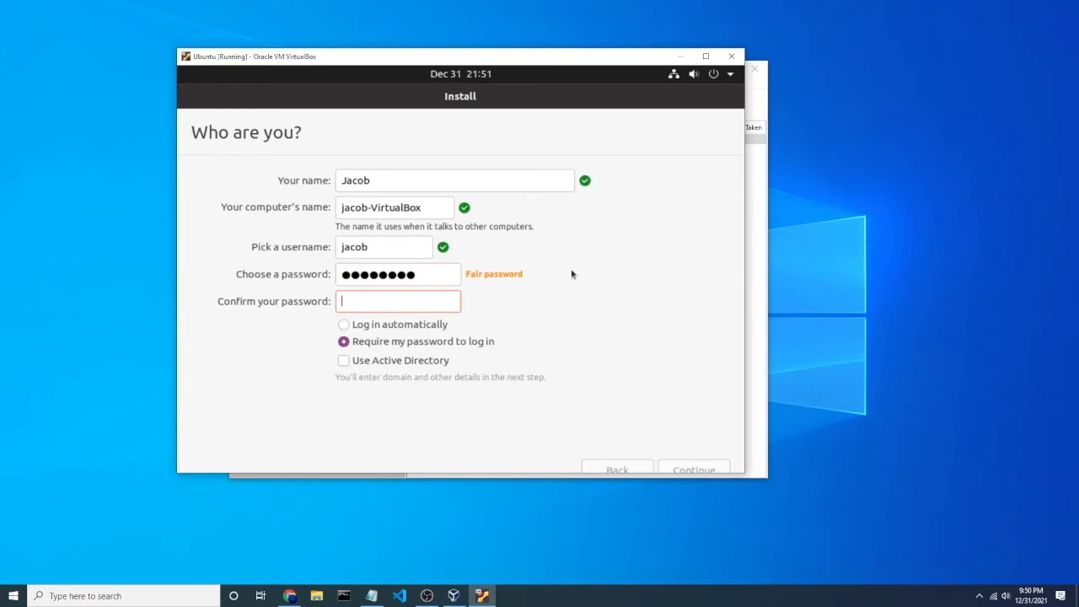
type("12345678")
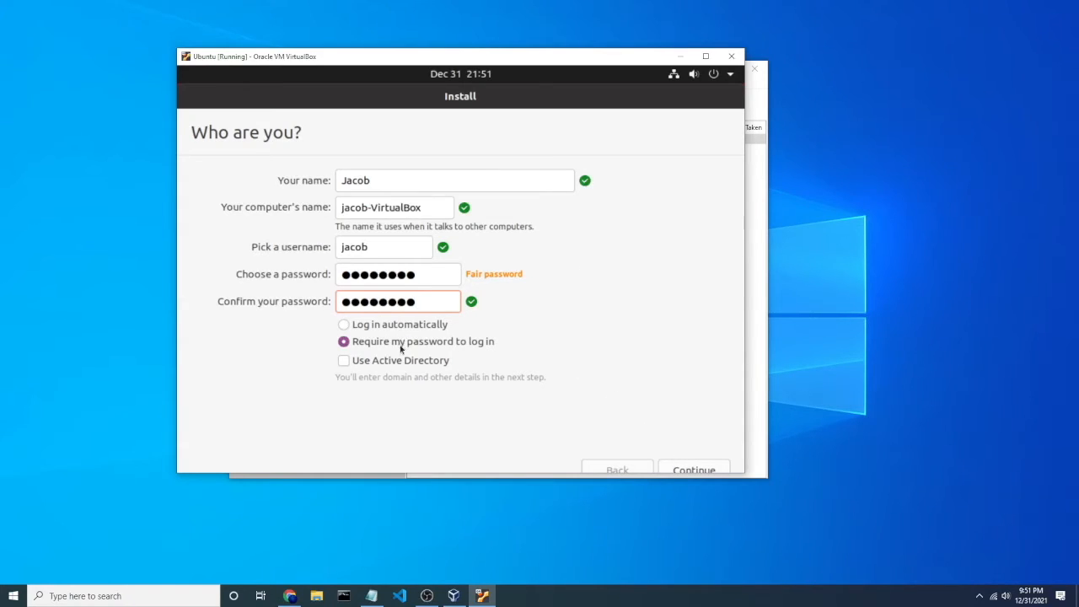
left_click(694, 470)
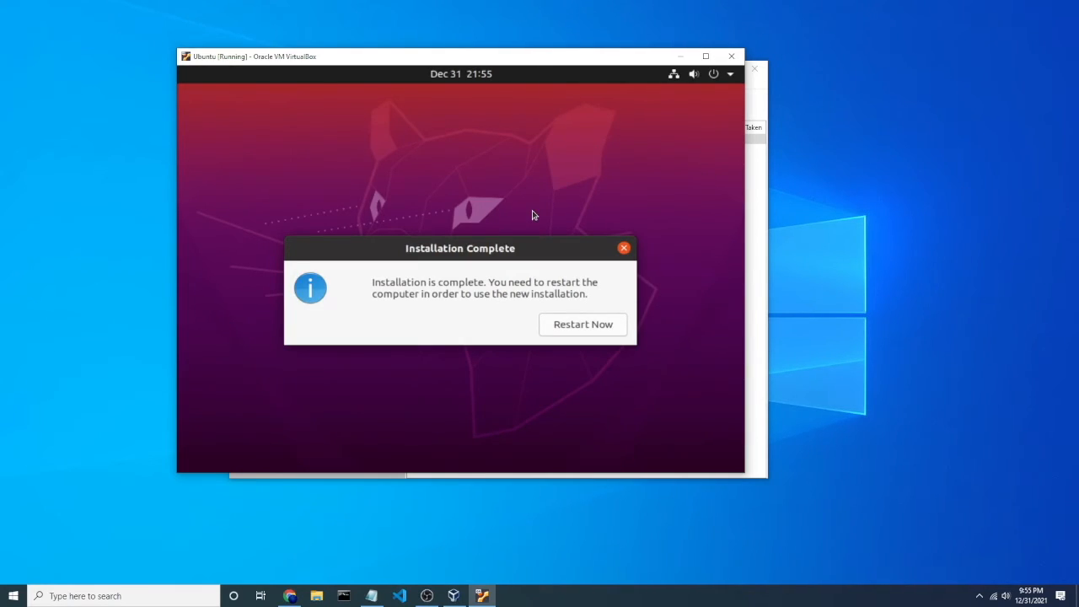
Step: Restart the VM after installation and continue past the prompt to remove the installation medium
left_click(595, 329)
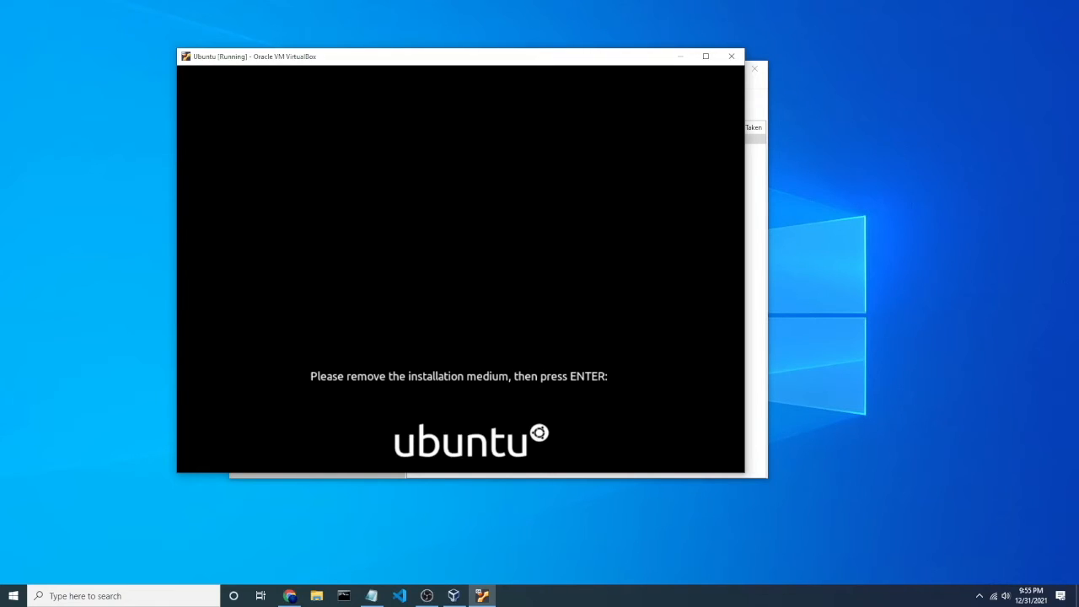
key("Return")
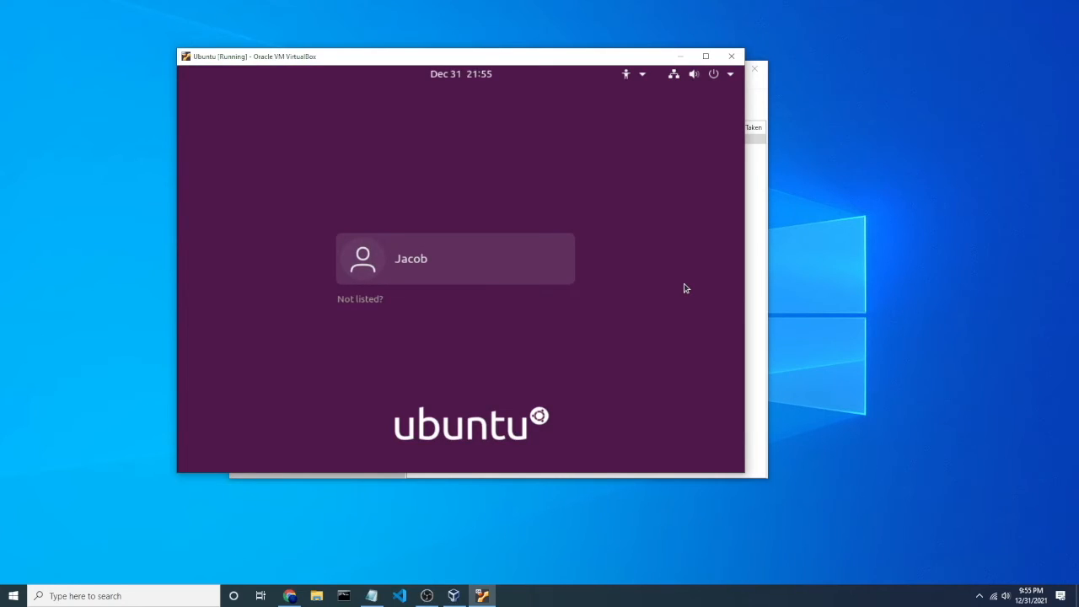
Step: Log in to the new user account with its password
left_click(415, 260)
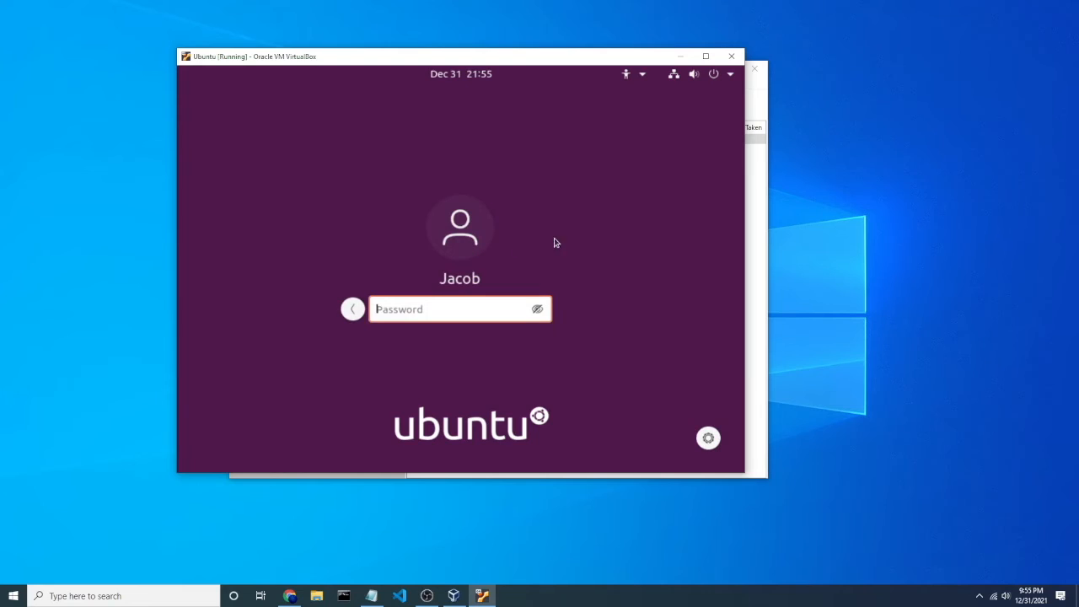
type("●●●●●●●●")
key("Return")
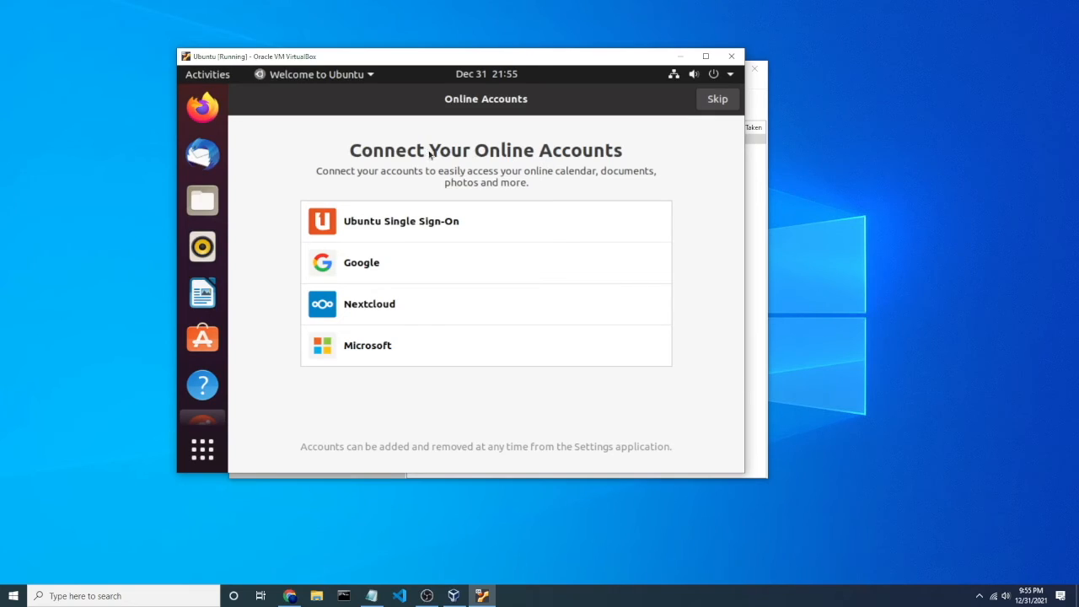
Step: Skip connecting online accounts and step through the Livepatch, Help improve Ubuntu and Privacy pages with default settings
left_click(714, 108)
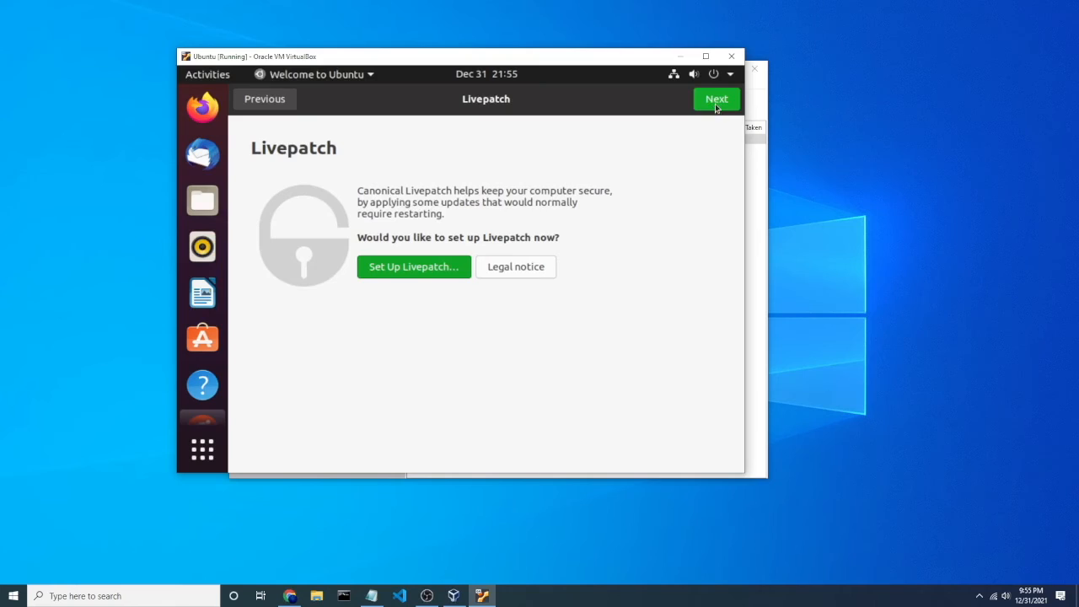
left_click(716, 107)
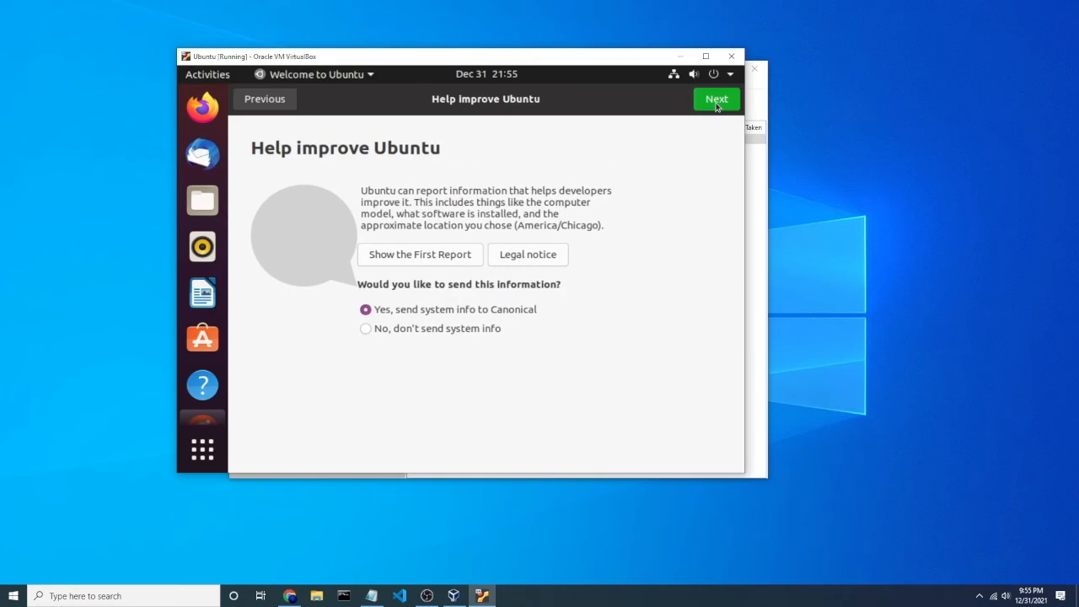
left_click(716, 106)
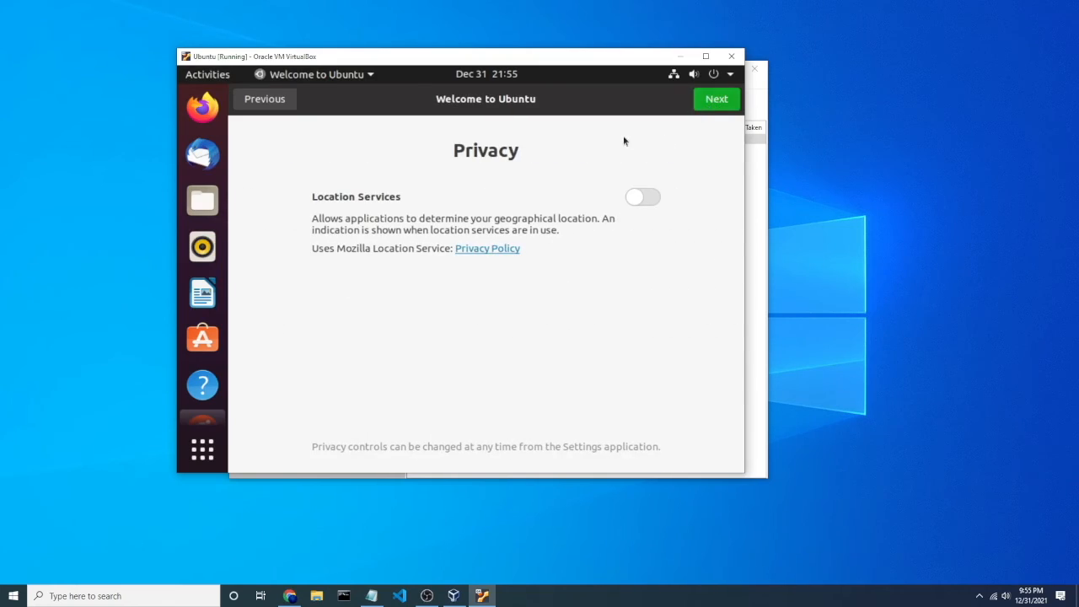
left_click(717, 107)
left_click(721, 100)
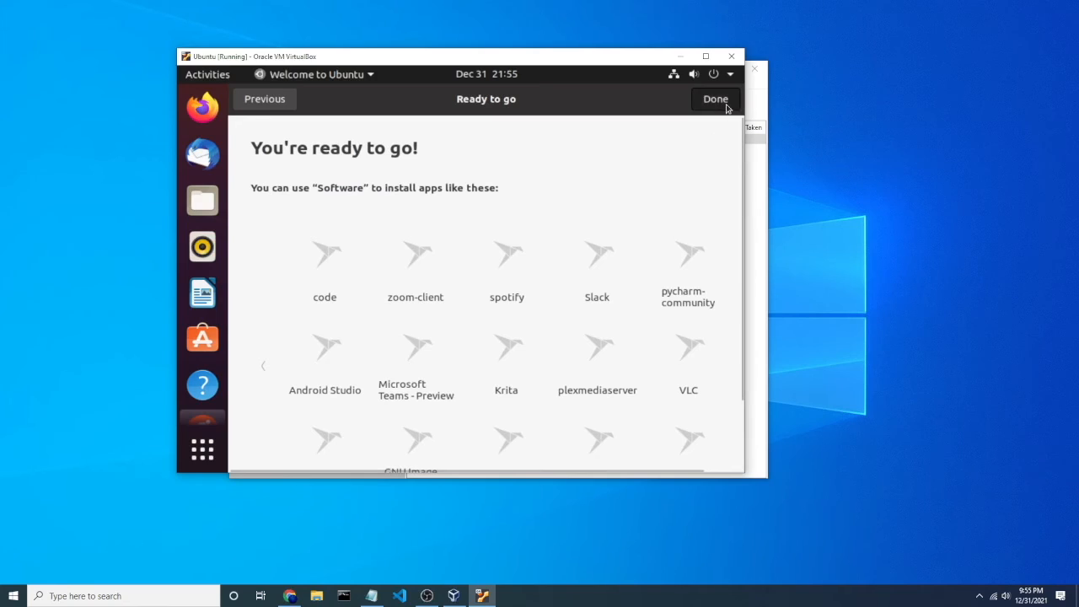